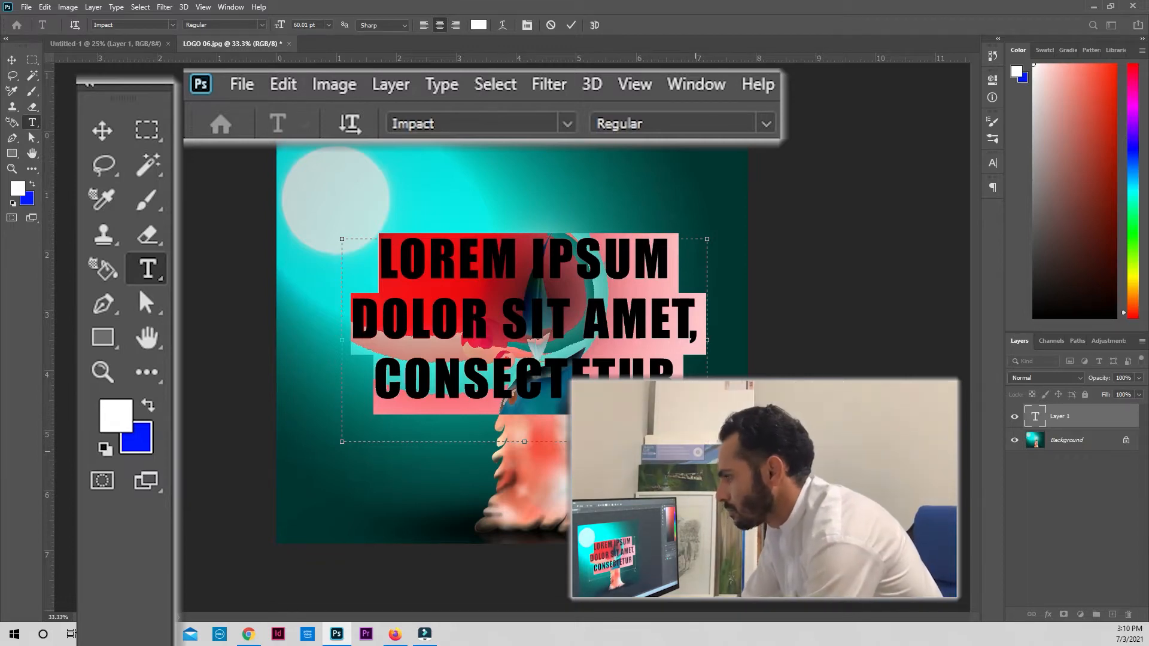
pyautogui.write('د')
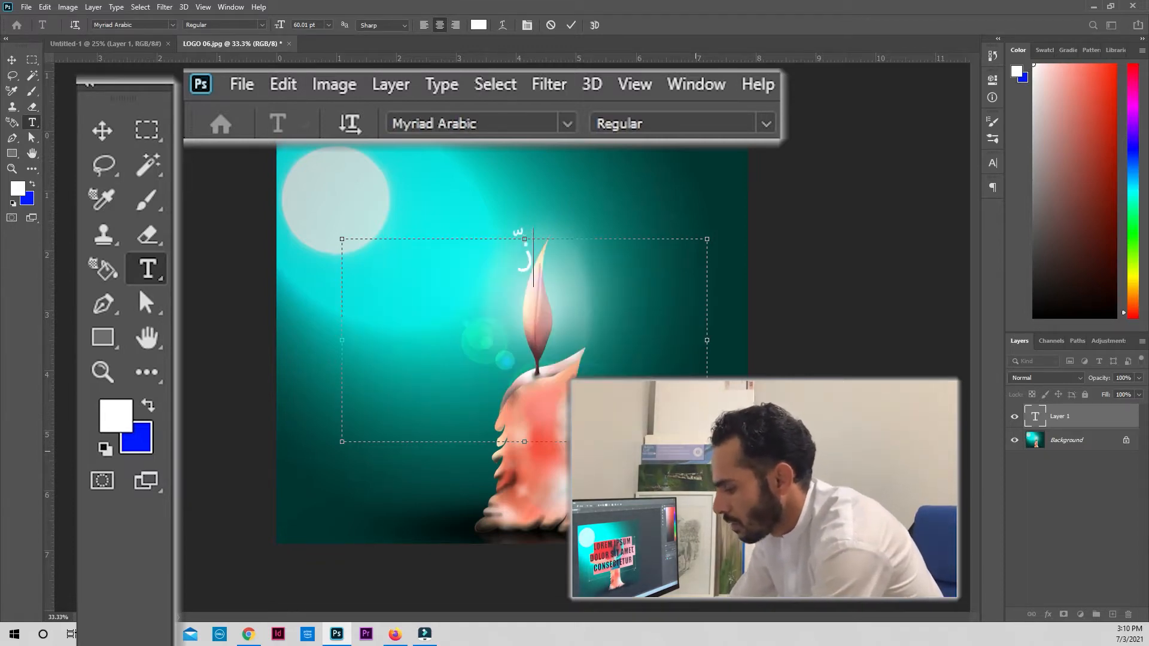
pyautogui.write('ياد')
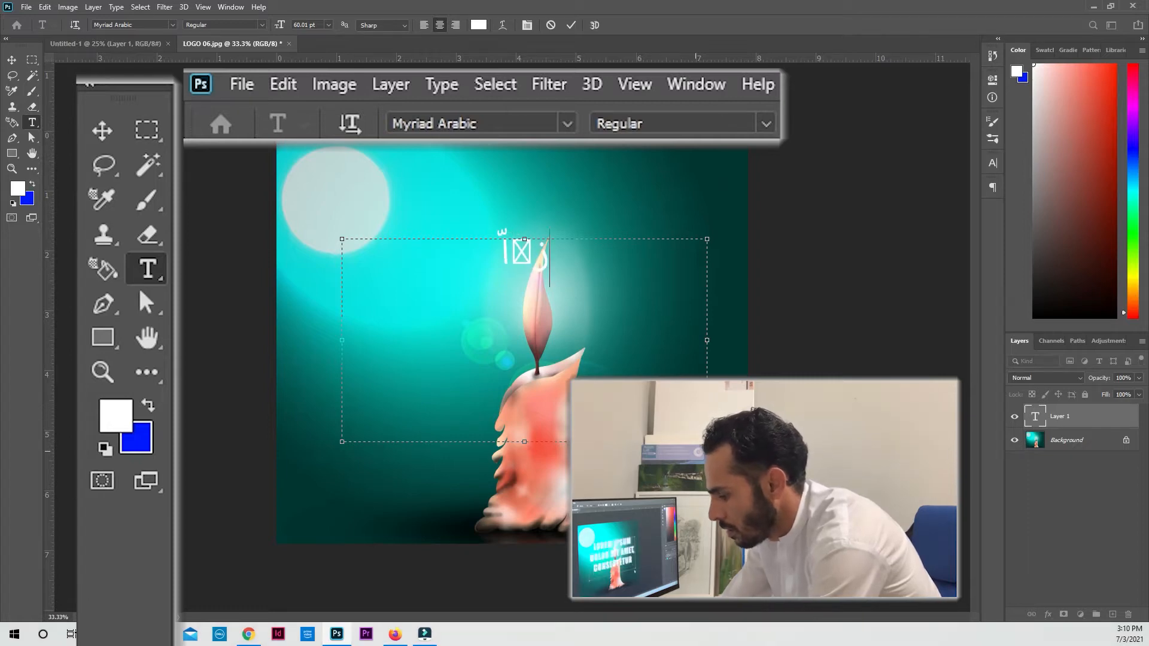
pyautogui.press('BackSpace')
pyautogui.press('BackSpace')
pyautogui.press('BackSpace')
pyautogui.press('BackSpace')
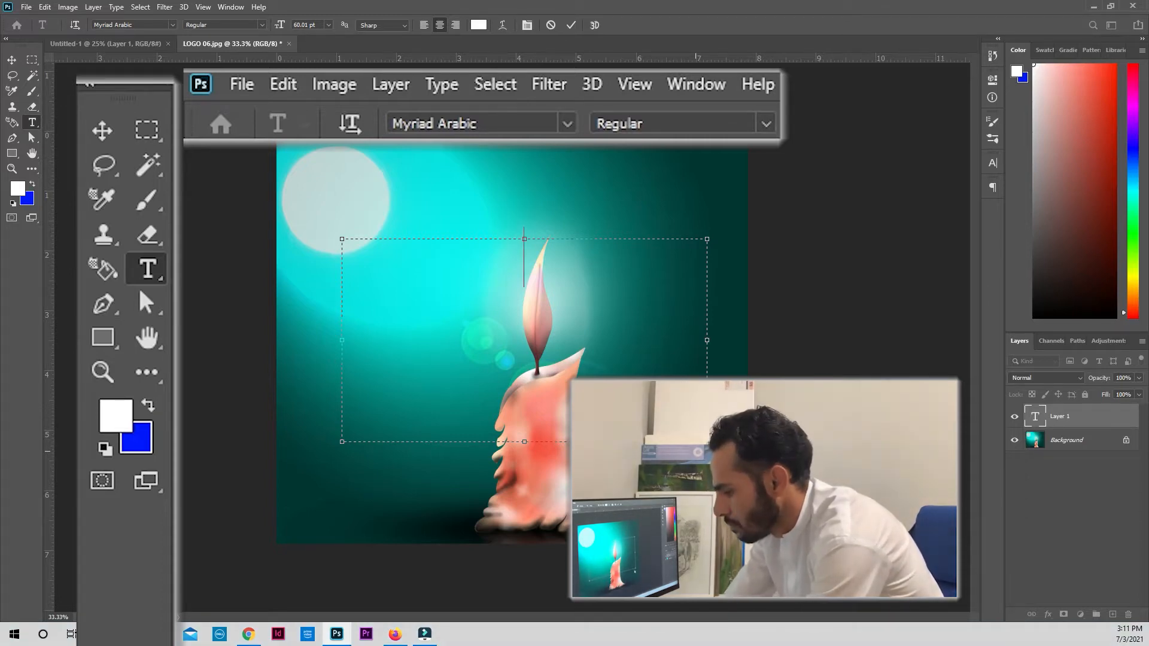
# Enter the Pashto word "هېواد" in the text box over the candle picture.
pyautogui.write('هطواد')
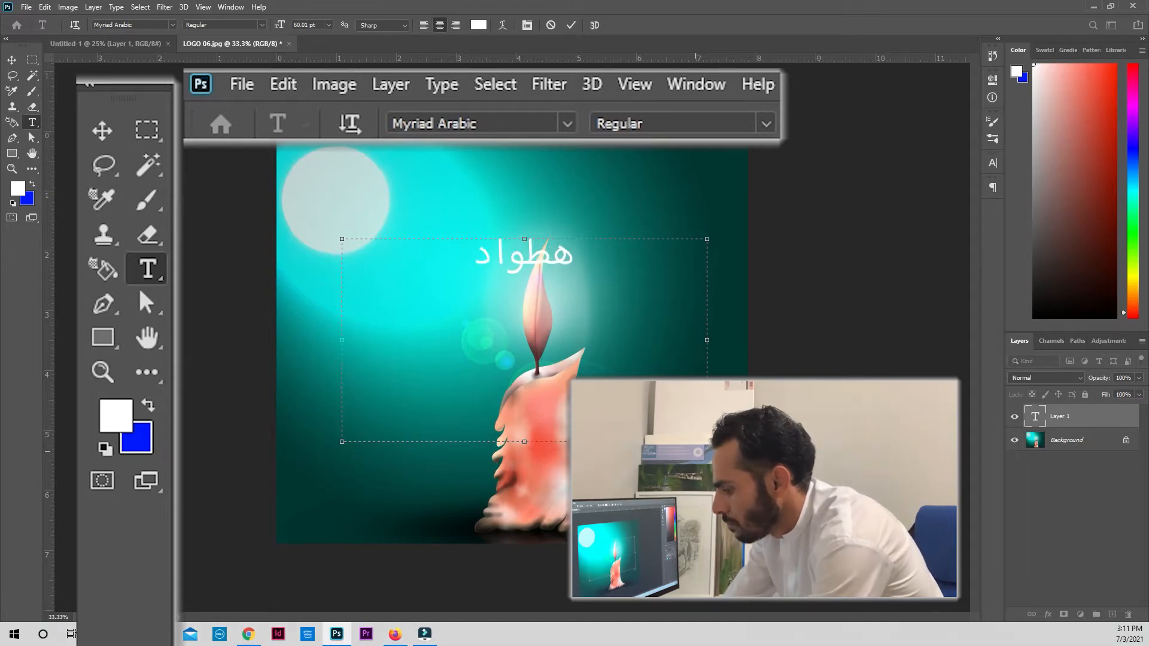
pyautogui.press('BackSpace')
pyautogui.press('BackSpace')
pyautogui.press('BackSpace')
pyautogui.press('BackSpace')
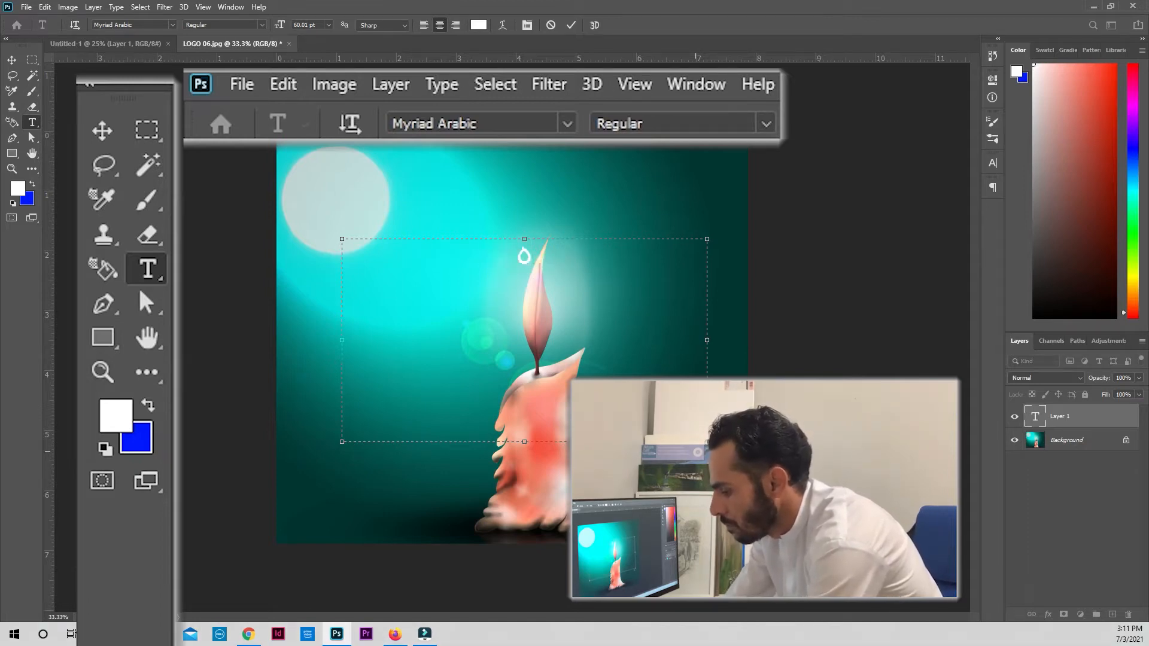
pyautogui.write('ط')
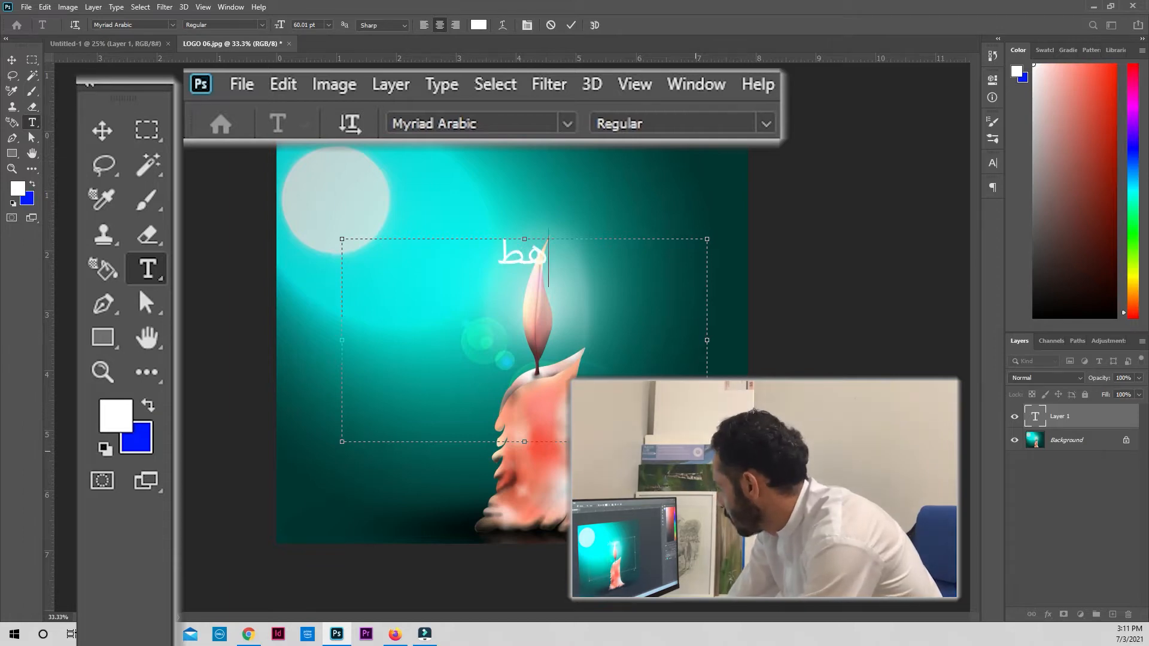
pyautogui.press('BackSpace')
pyautogui.write('ي')
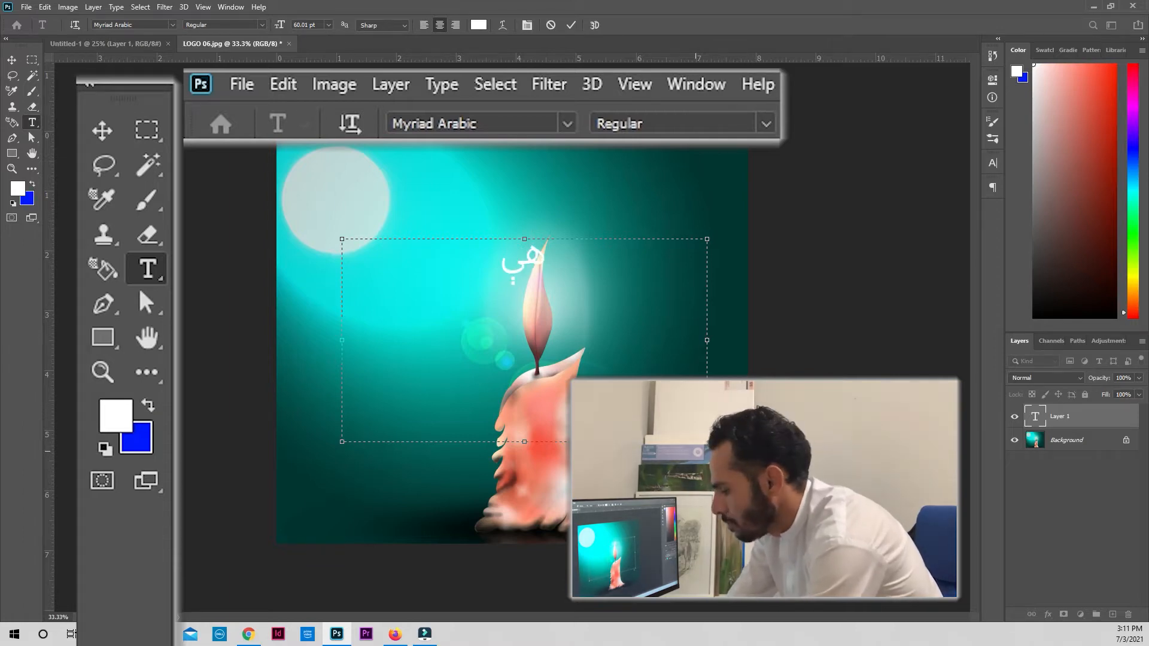
pyautogui.press('BackSpace')
pyautogui.write('واد')
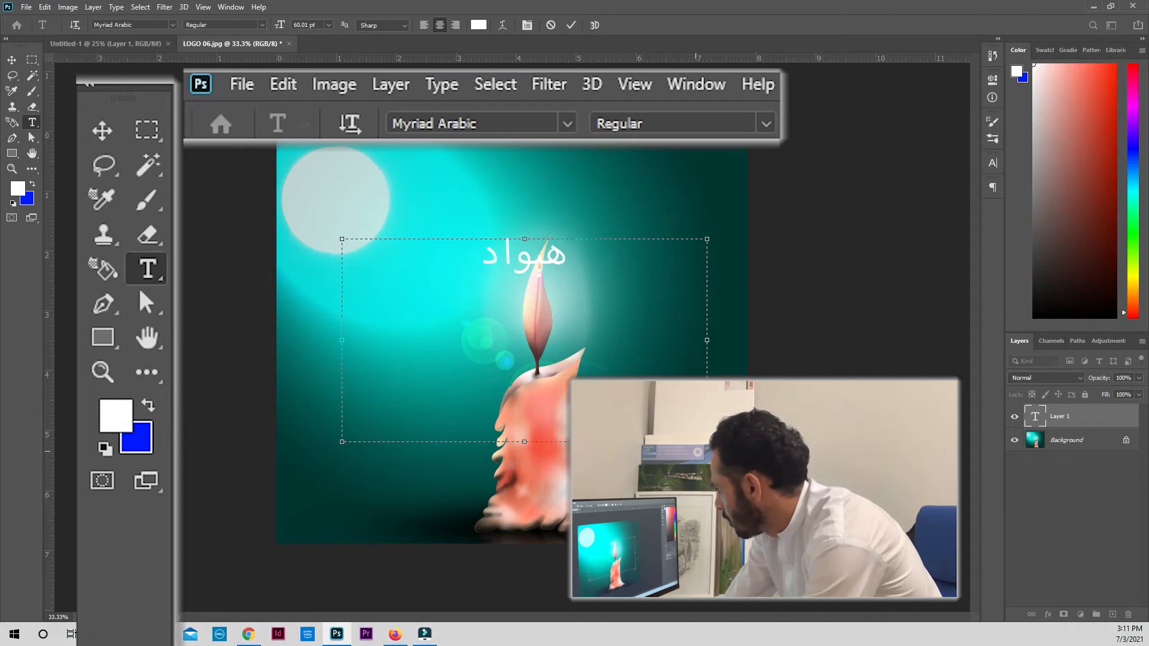
# Select the whole Pashto word and browse the font list for a font that supports Pashto letters.
pyautogui.hotkey('ctrl', 'a')
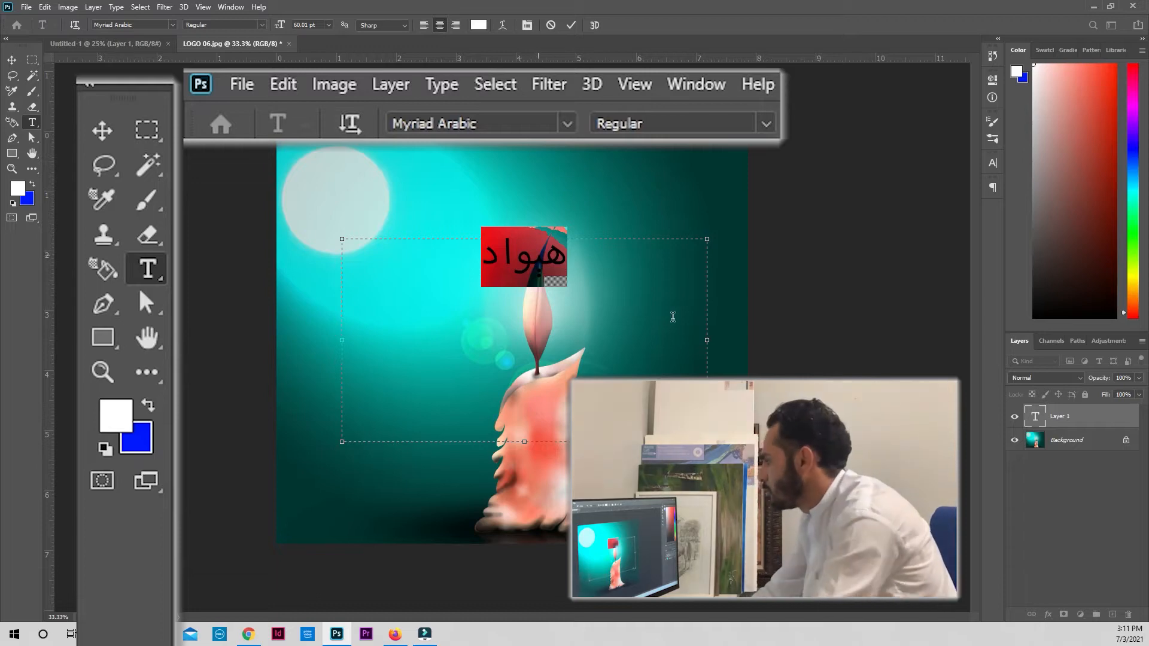
pyautogui.doubleClick(178, 27)
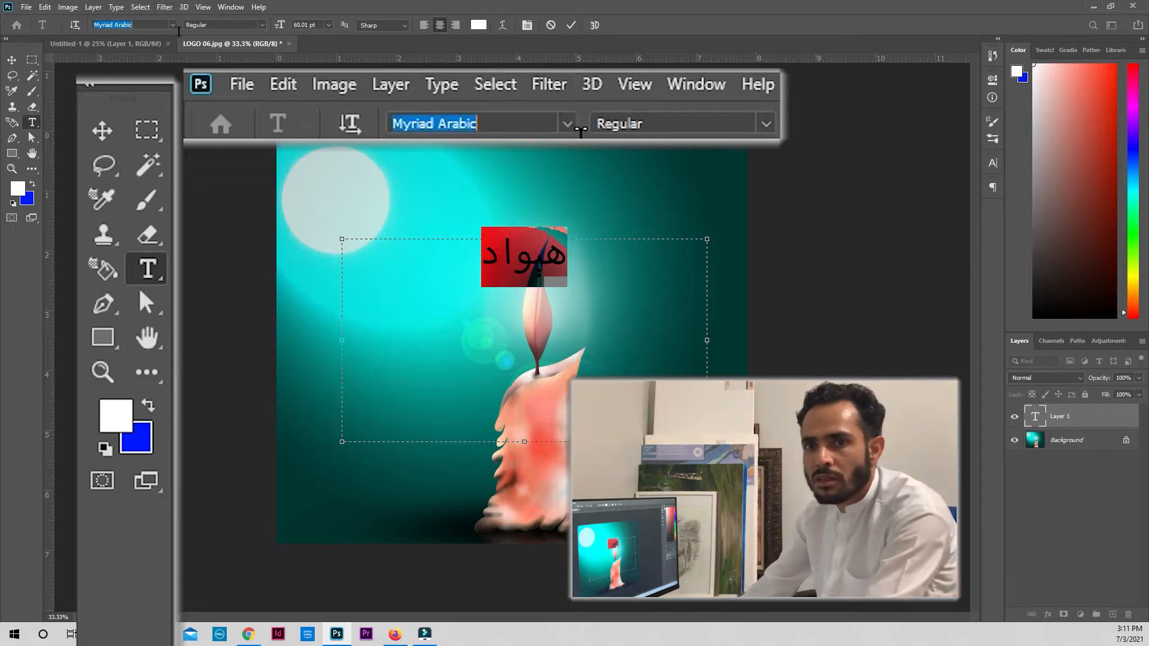
pyautogui.click(179, 27)
pyautogui.click(172, 25)
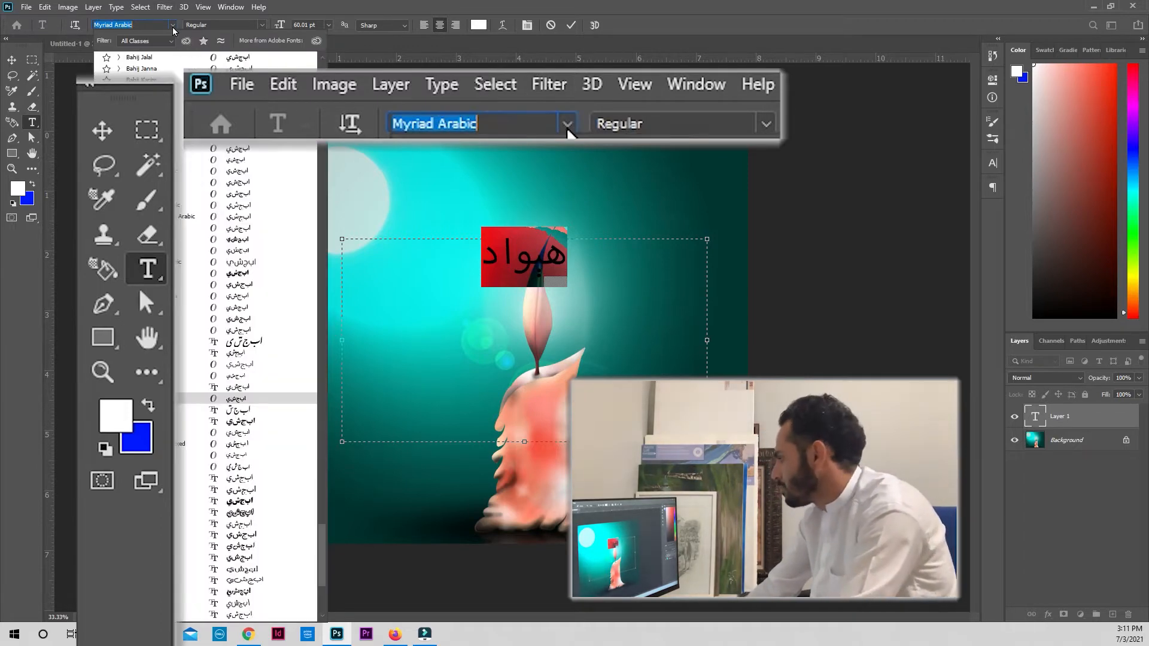
pyautogui.scroll(8, 258, 288)
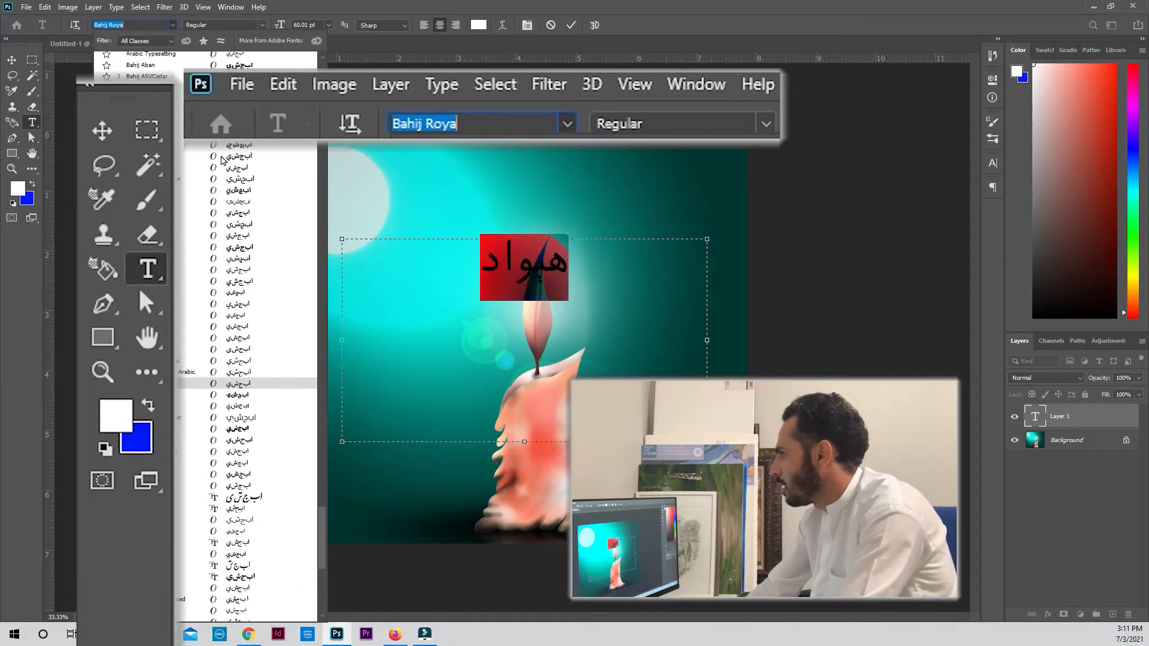
pyautogui.scroll(10, 221, 160)
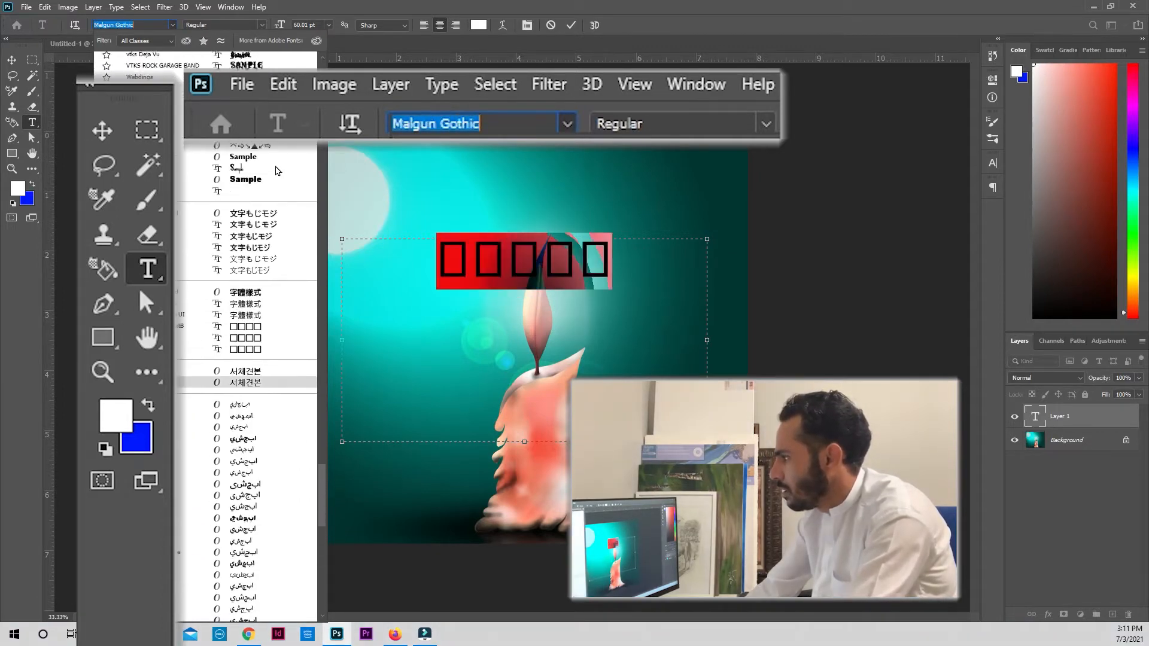
pyautogui.scroll(10, 273, 171)
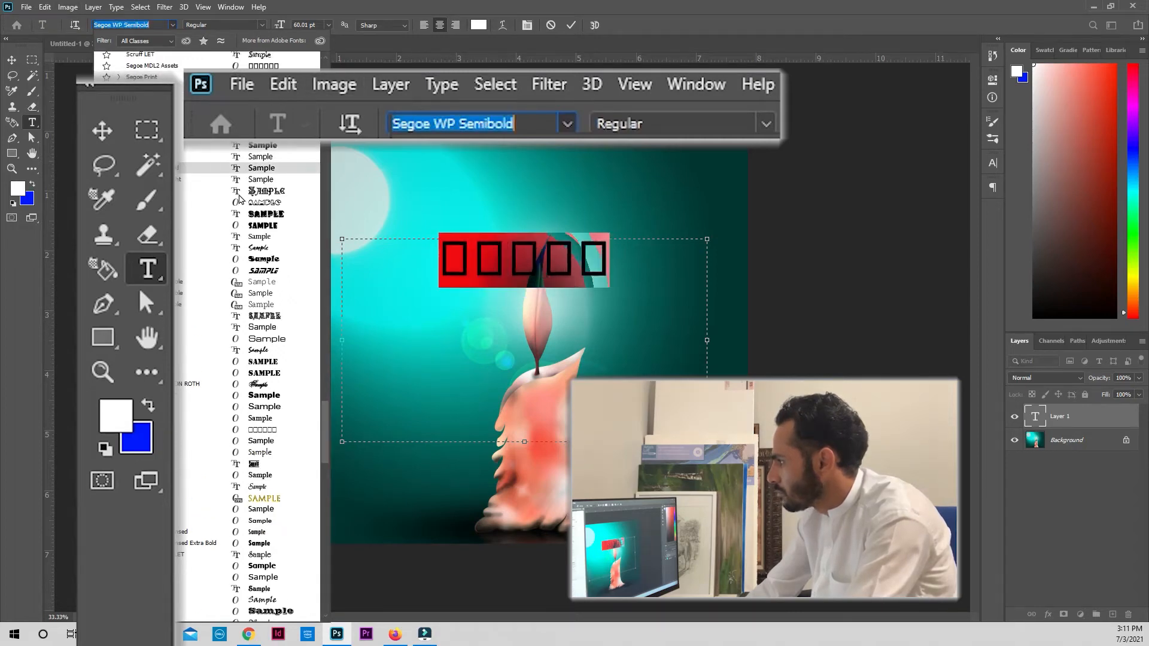
pyautogui.scroll(10, 221, 187)
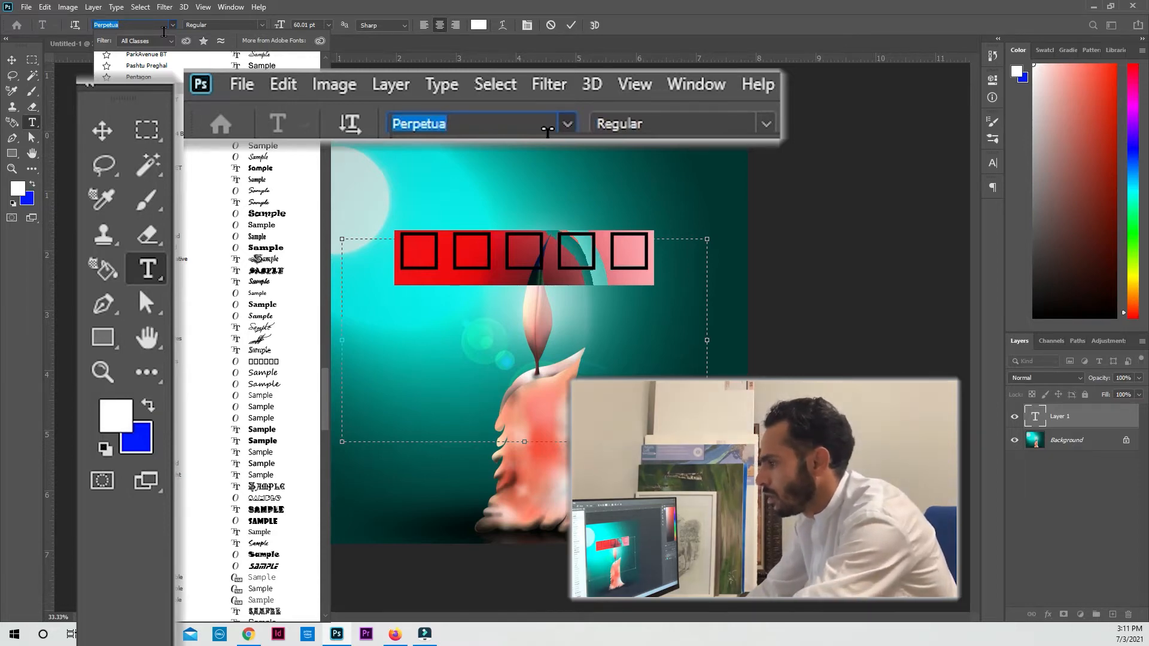
# Set the selected word's font to Pashto Arial and enlarge its size to about 146 pt.
pyautogui.write('Pashr')
pyautogui.press('BackSpace')
pyautogui.write('t')
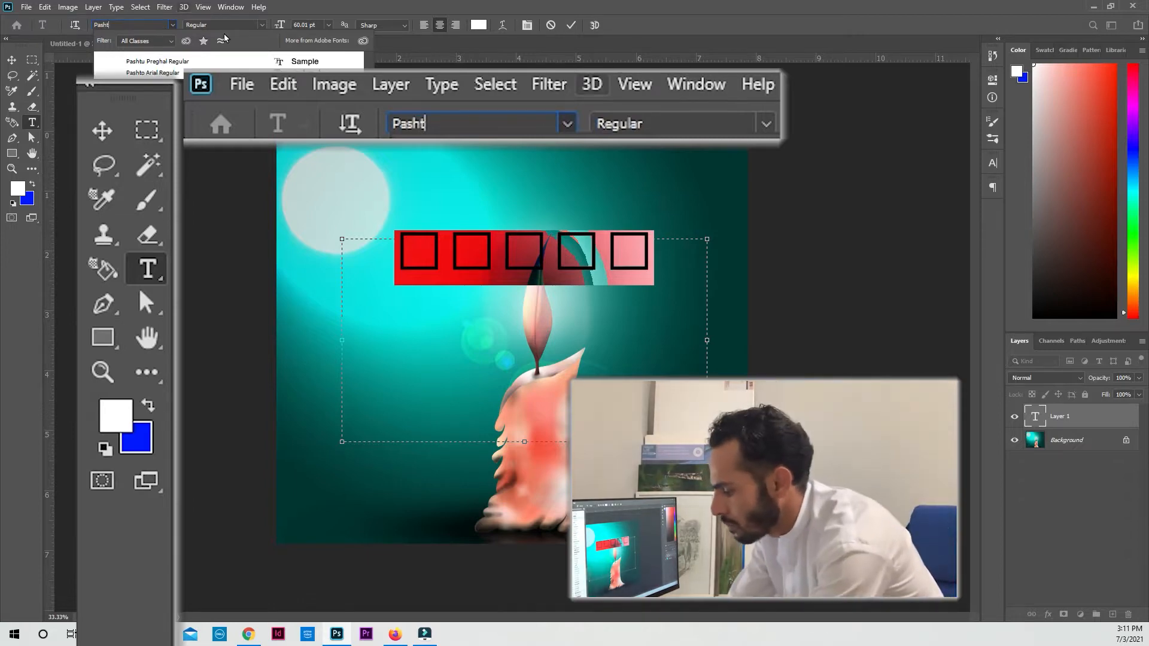
pyautogui.press('Down')
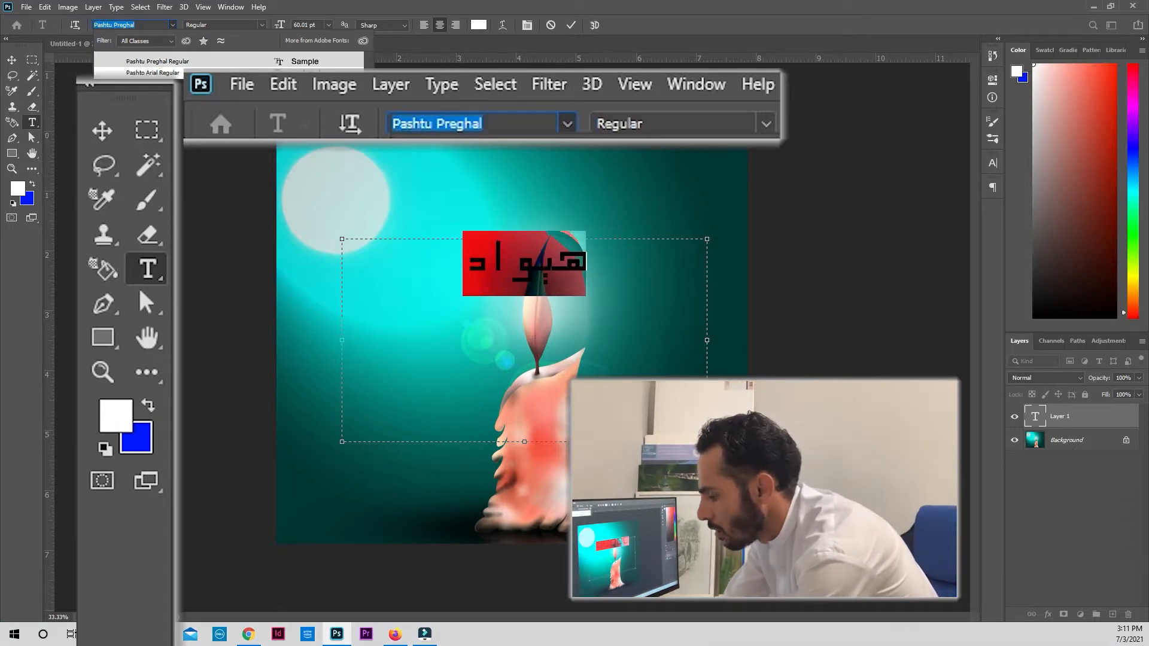
pyautogui.press('Down')
pyautogui.press('Return')
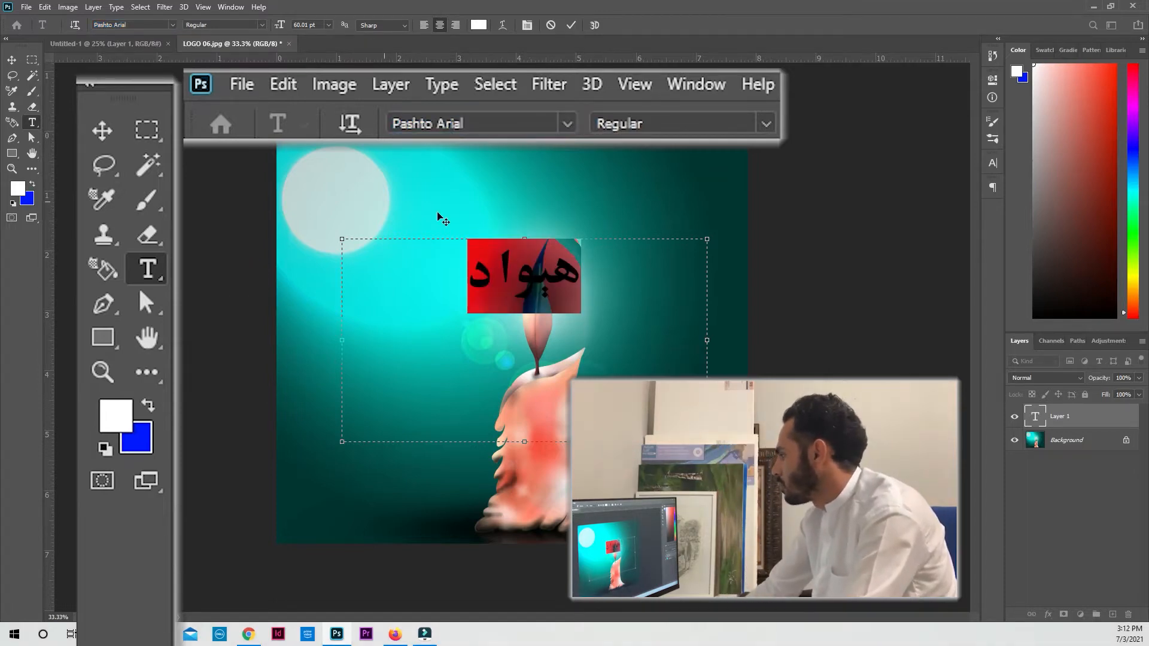
pyautogui.moveTo(350, 32); pyautogui.dragTo(414, 30)
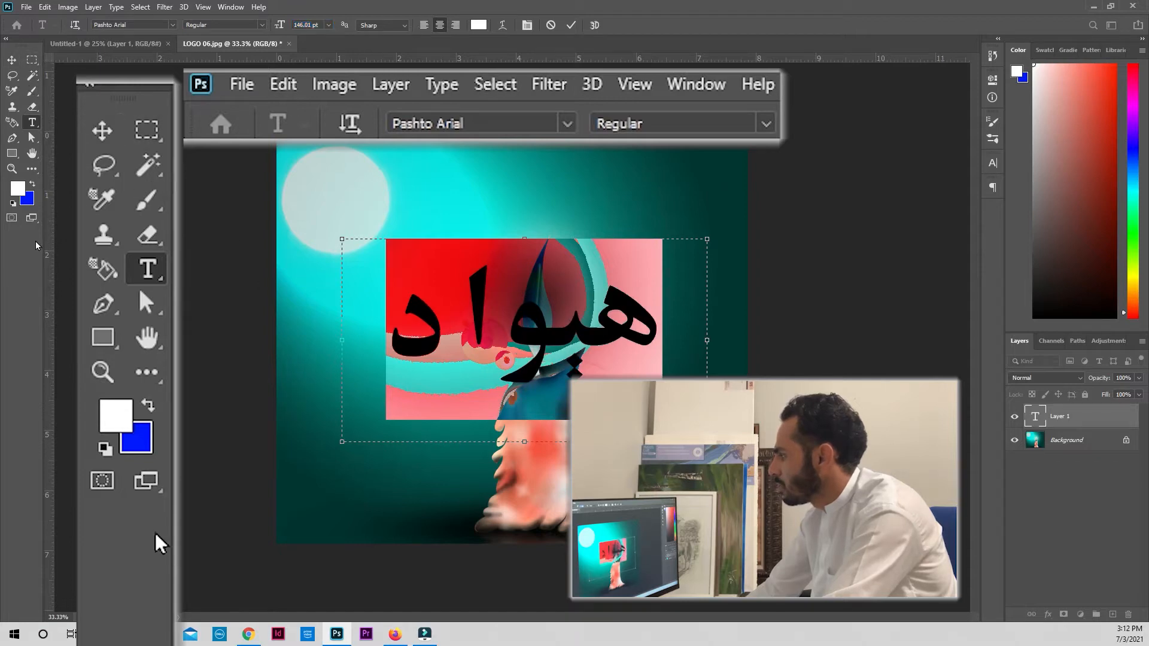
# Change the selected word's color to the very dark navy 030729.
pyautogui.click(32, 184)
pyautogui.click(17, 189)
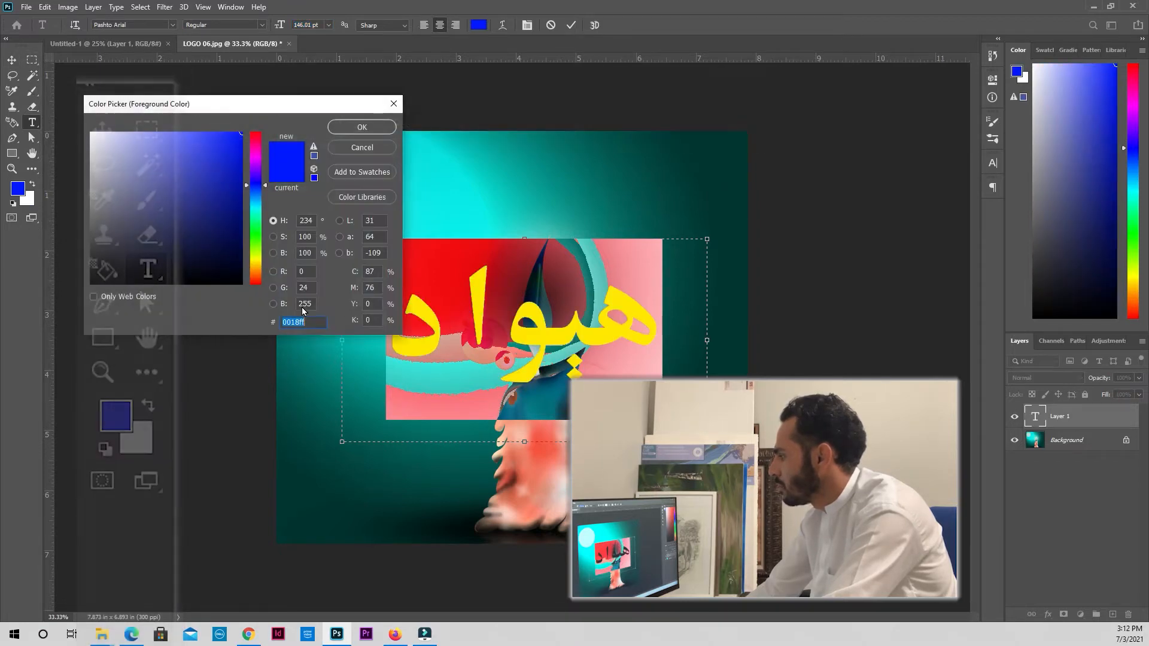
pyautogui.moveTo(132, 161)
pyautogui.mouseDown()
pyautogui.moveTo(115, 157)
pyautogui.moveTo(279, 284)
pyautogui.moveTo(234, 256)
pyautogui.mouseUp()
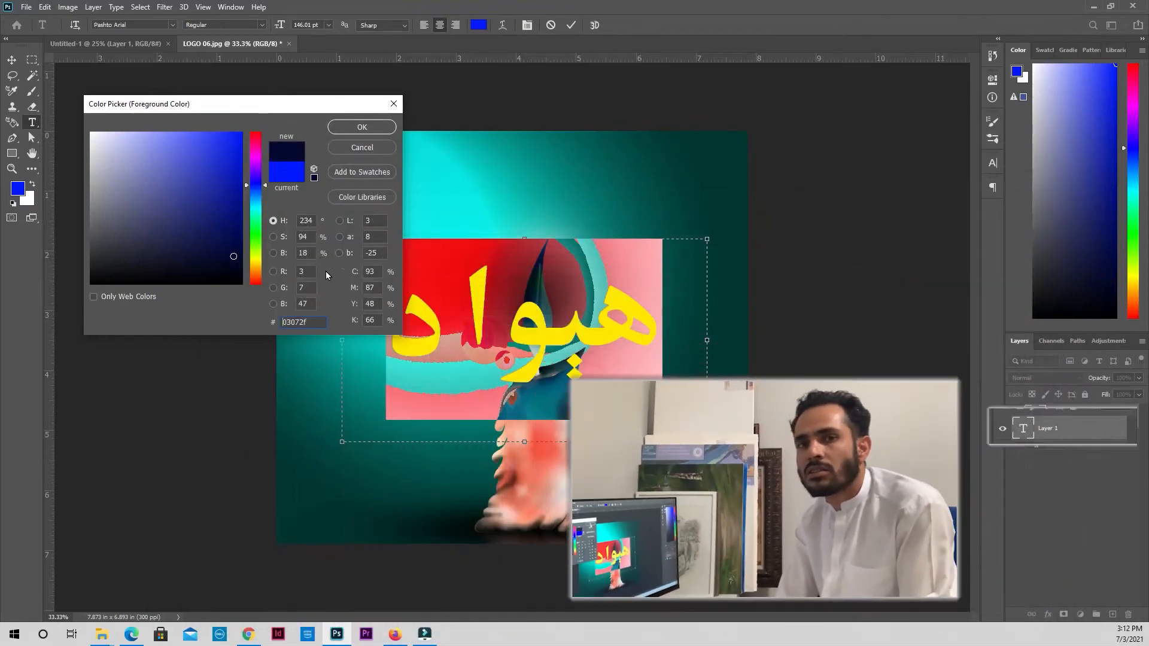
pyautogui.moveTo(226, 216); pyautogui.dragTo(231, 261)
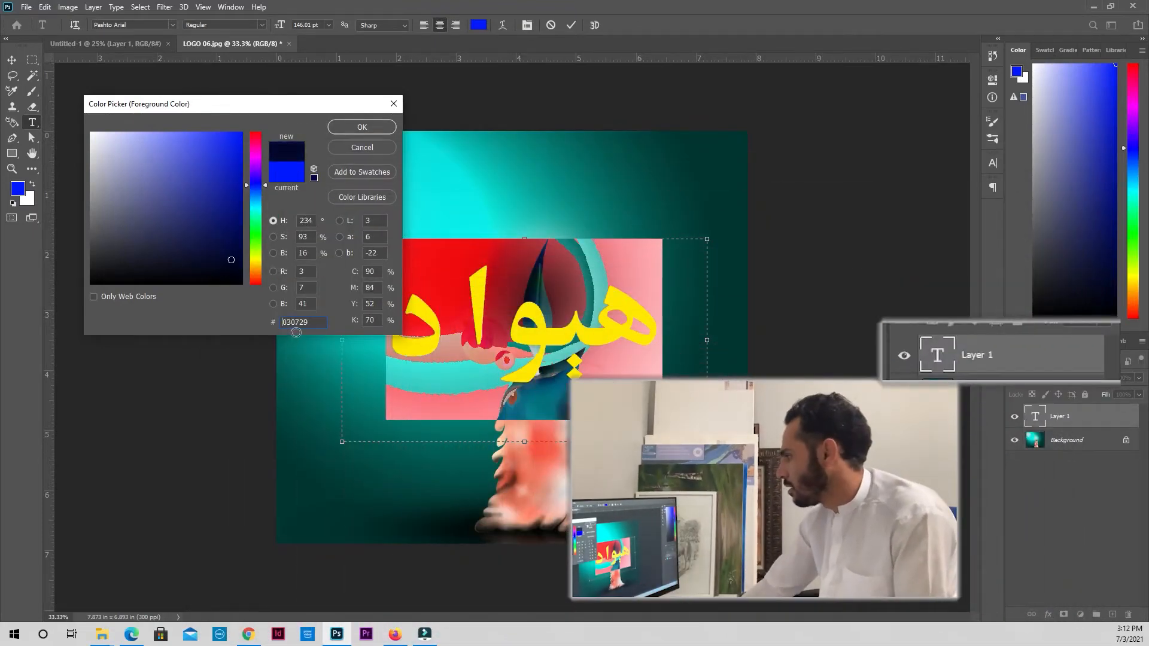
pyautogui.moveTo(295, 332); pyautogui.dragTo(292, 340)
pyautogui.click(362, 127)
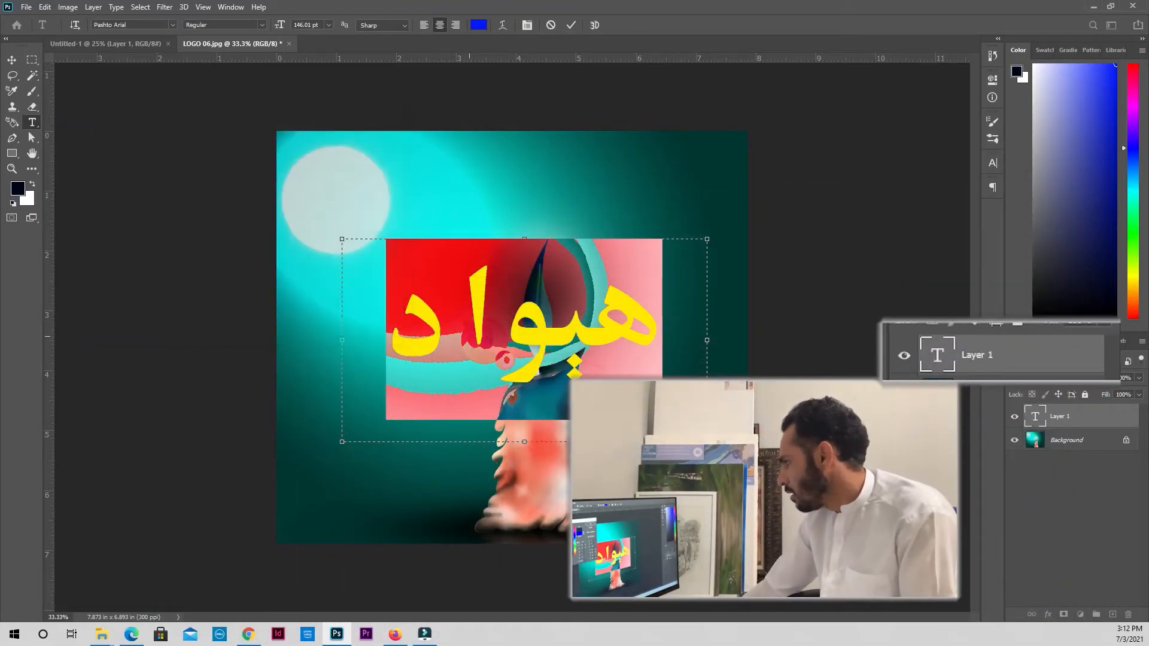
# Commit the text and move the word up and to the left, above the candle flame and partly over the moon.
pyautogui.click(13, 61)
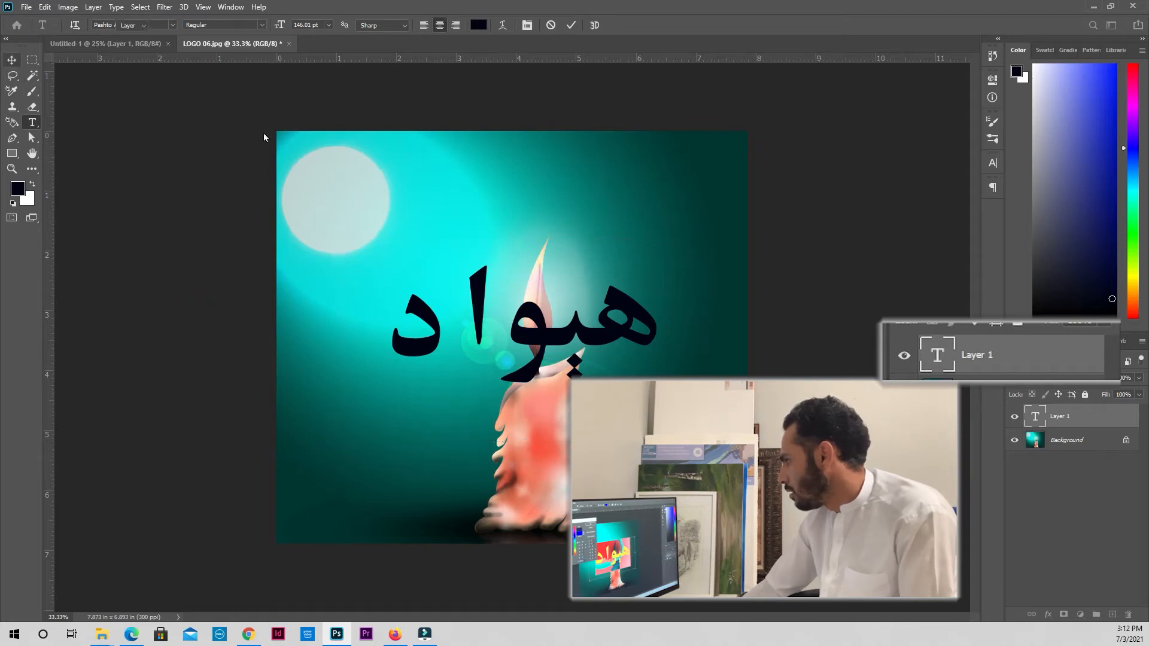
pyautogui.moveTo(661, 390); pyautogui.dragTo(620, 285)
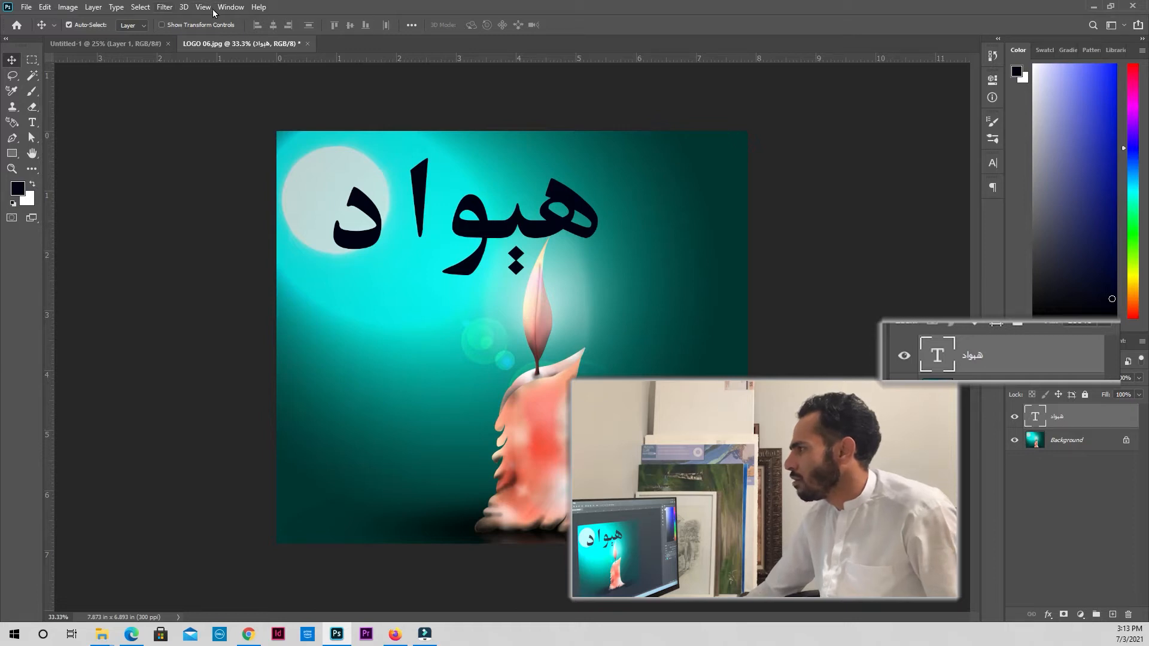
pyautogui.click(165, 7)
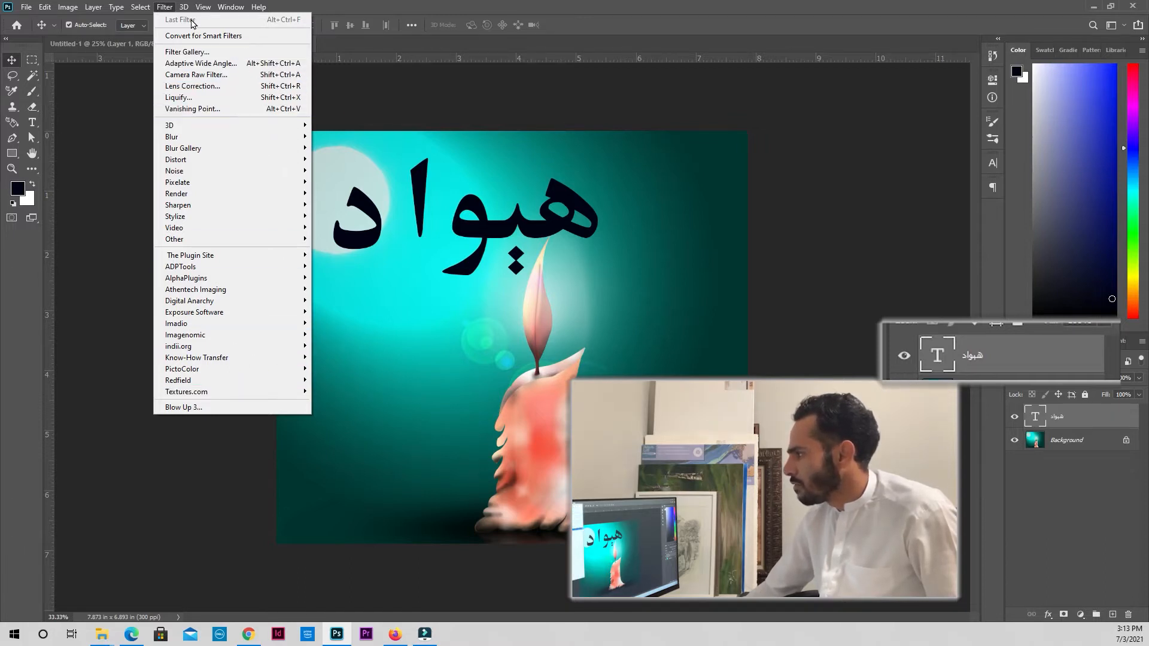
pyautogui.click(551, 5)
# Open the layer style of the text layer and add a 10 px stroke to the word.
pyautogui.click(172, 532)
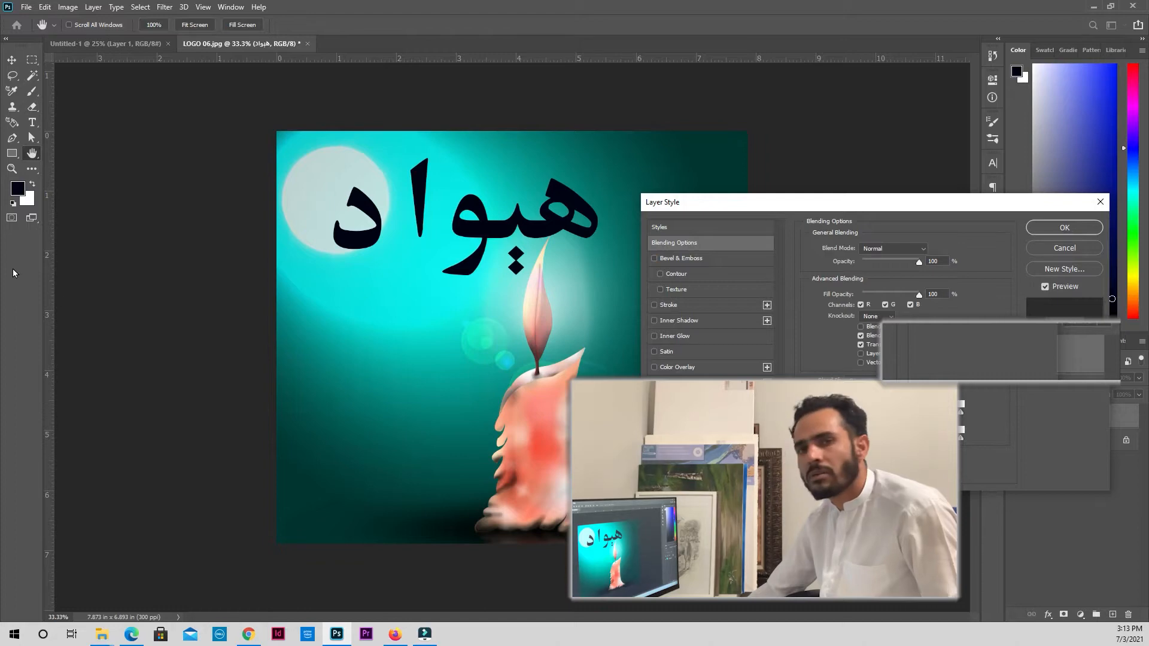
pyautogui.moveTo(1011, 202); pyautogui.dragTo(576, 126)
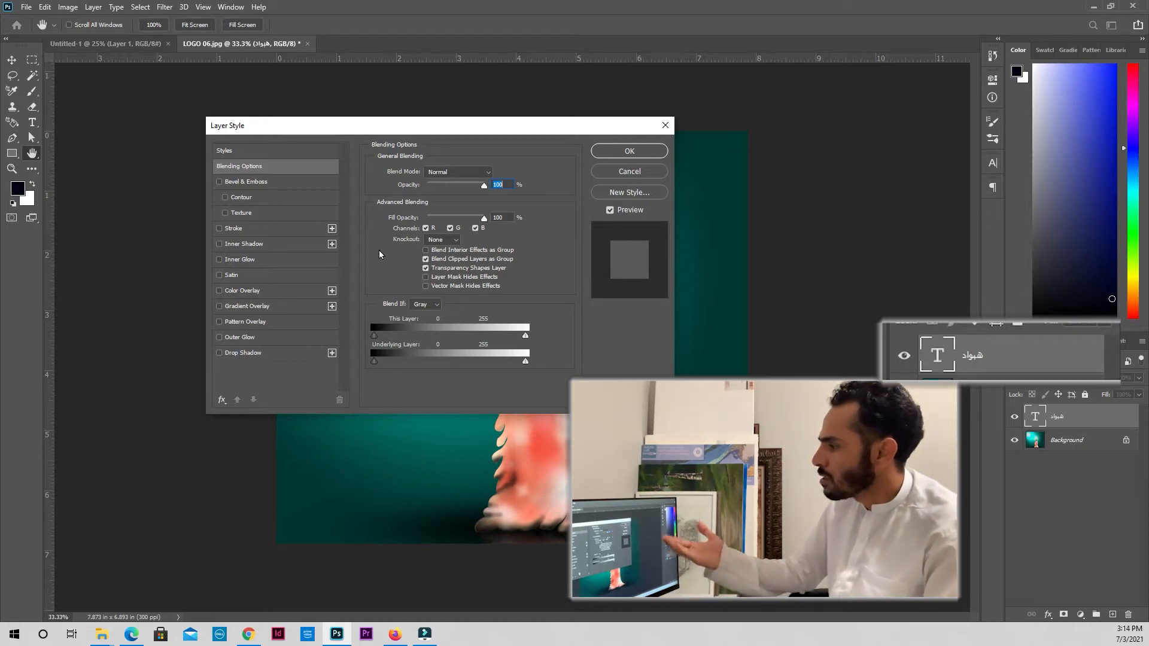
pyautogui.moveTo(590, 125); pyautogui.dragTo(1019, 176)
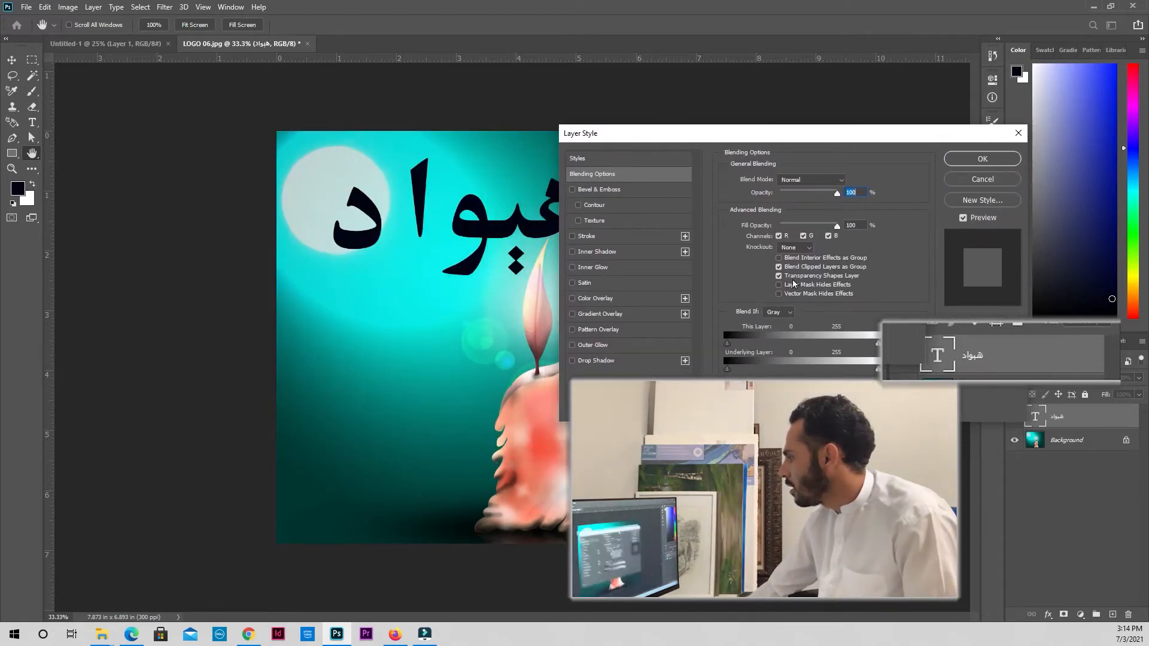
pyautogui.click(587, 236)
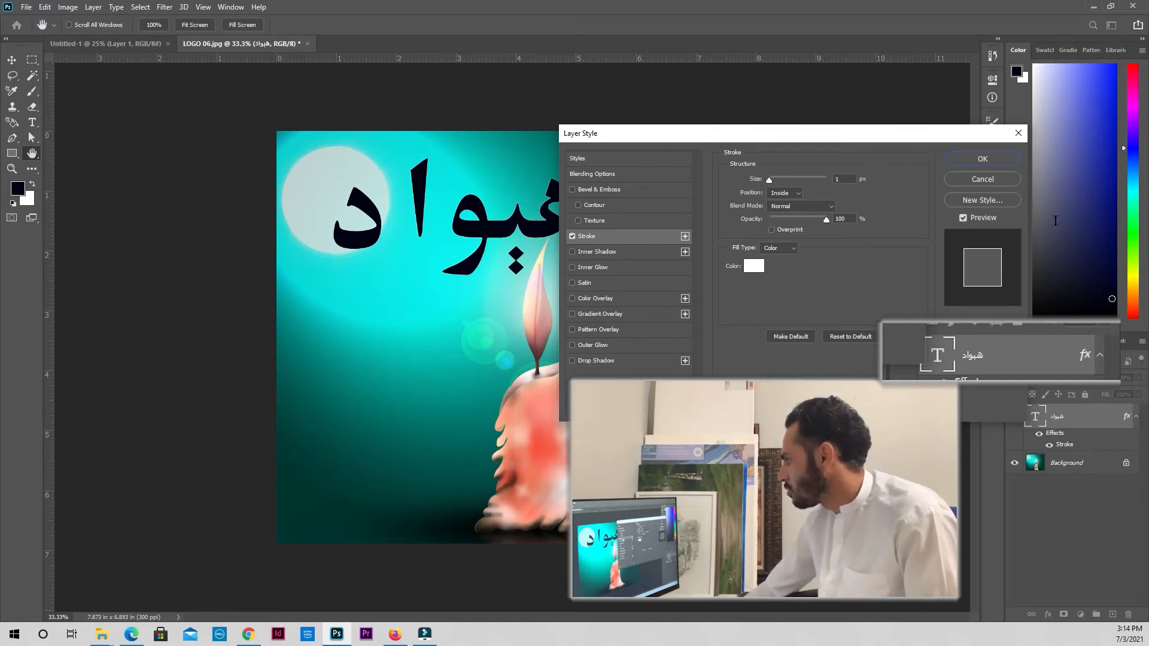
pyautogui.moveTo(769, 181); pyautogui.dragTo(775, 181)
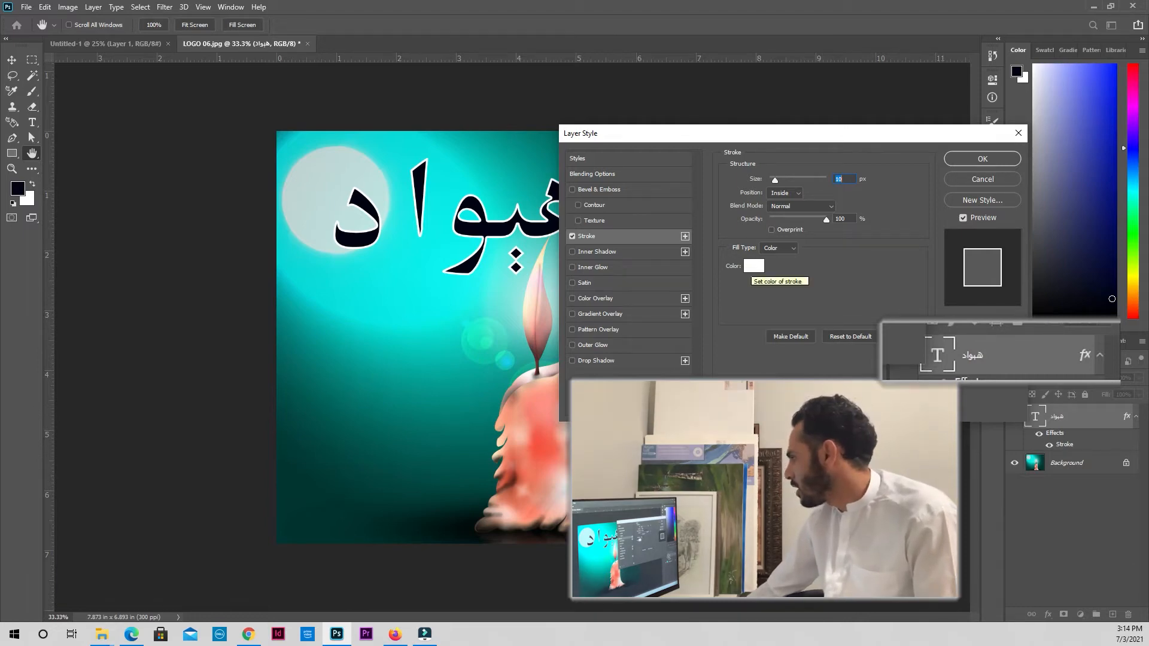
# Change the color of the word's stroke to a bright green.
pyautogui.click(753, 266)
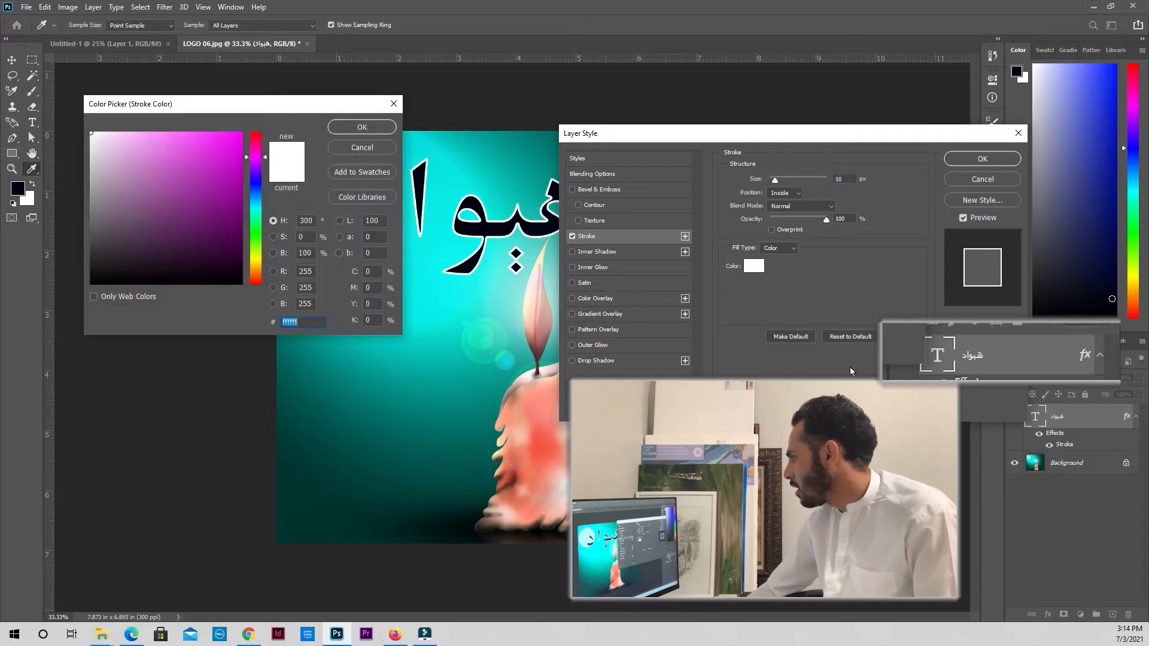
pyautogui.write('ff00ff')
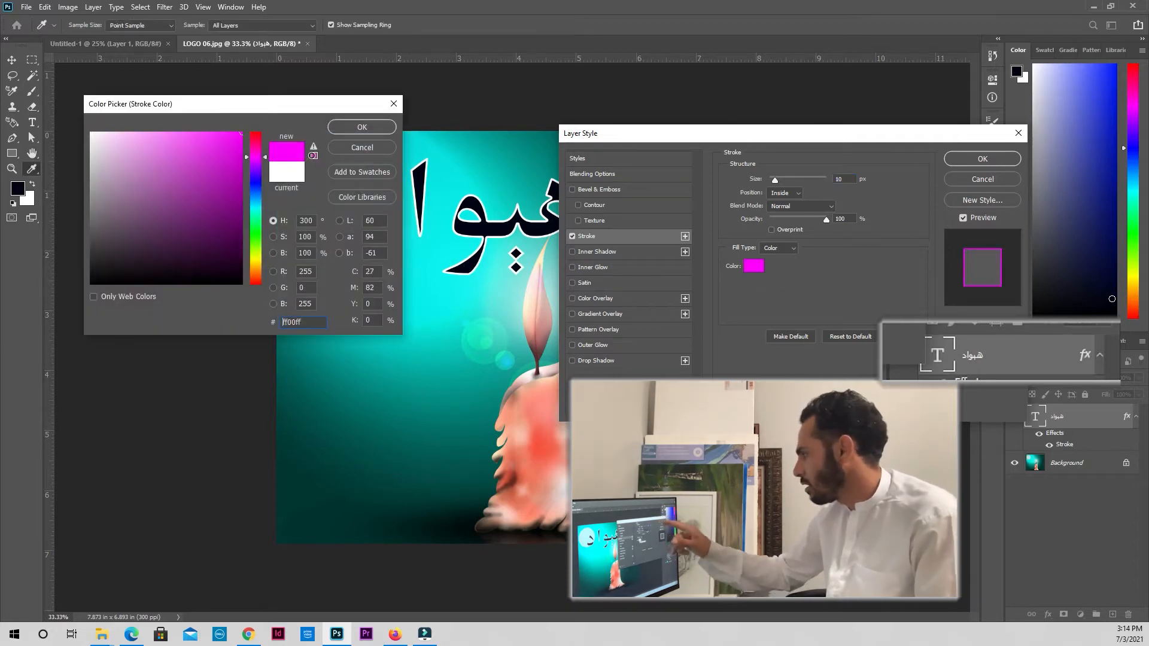
pyautogui.click(255, 237)
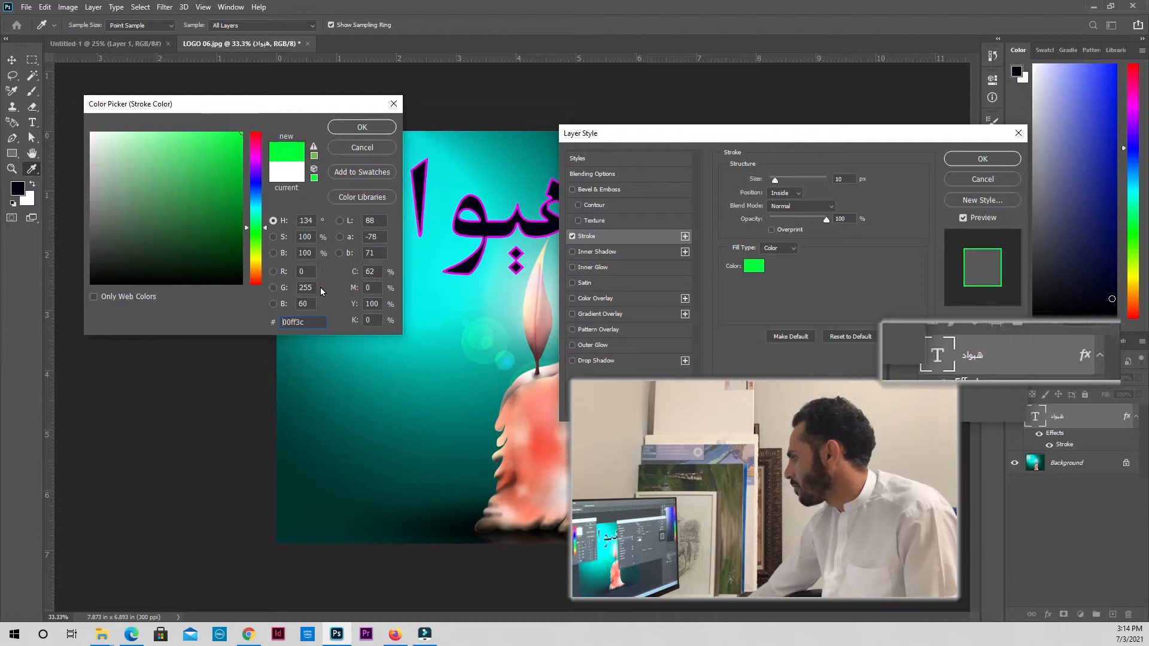
pyautogui.moveTo(204, 148); pyautogui.dragTo(257, 183)
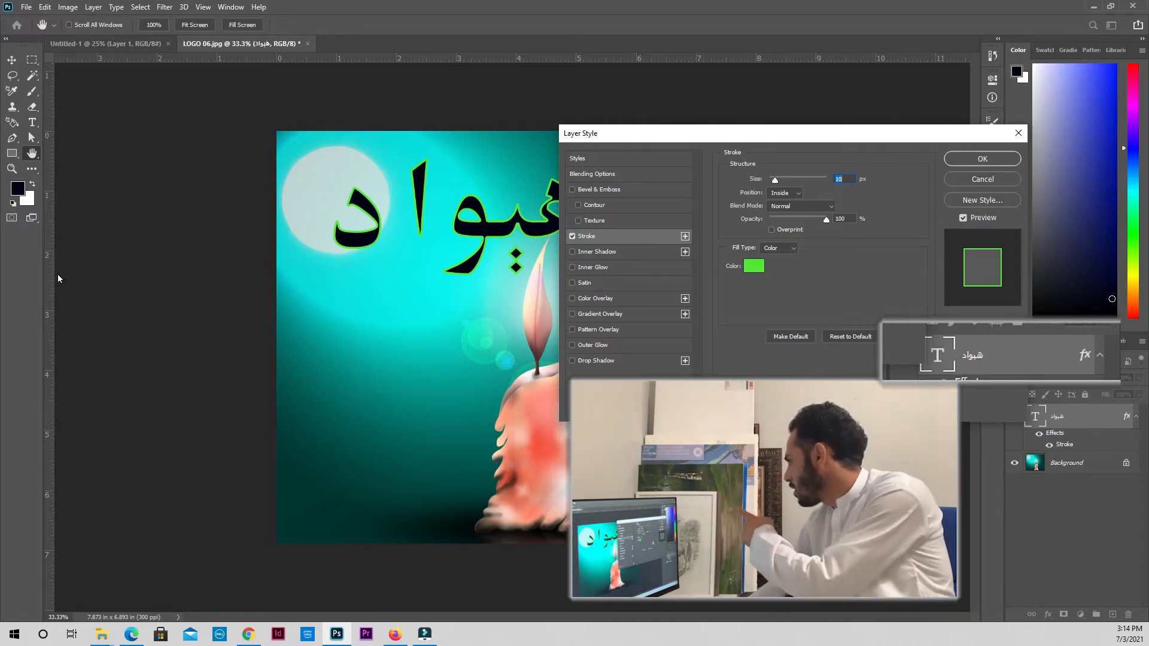
# Compare the word with and without its green stroke by toggling the layer style preview, and accept the style.
pyautogui.click(963, 218)
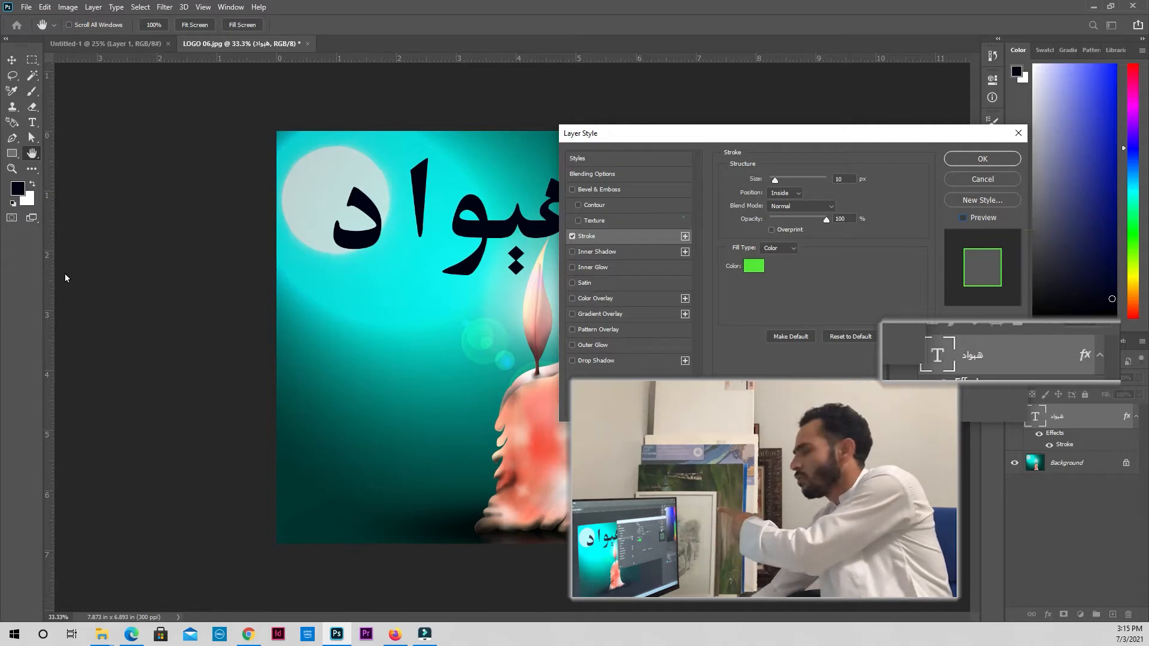
pyautogui.press('p')
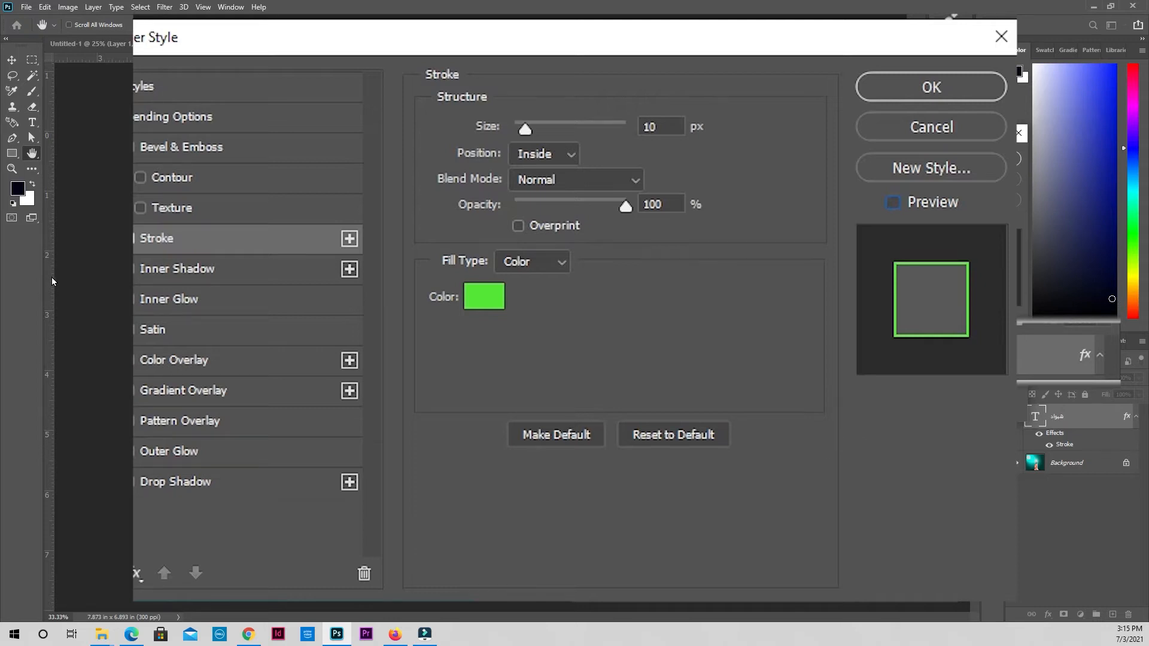
pyautogui.click(892, 203)
pyautogui.click(892, 203)
pyautogui.click(892, 203)
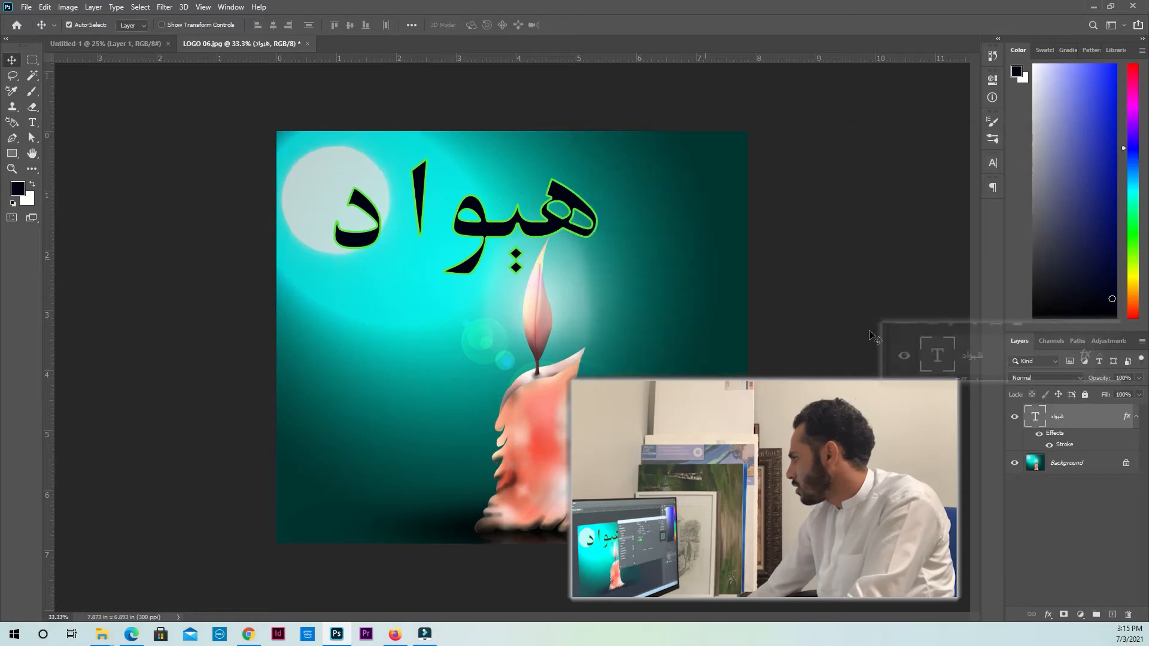
# Move the word down from the moon so it lies across the candle body, just below the flame.
pyautogui.moveTo(544, 206); pyautogui.dragTo(603, 391)
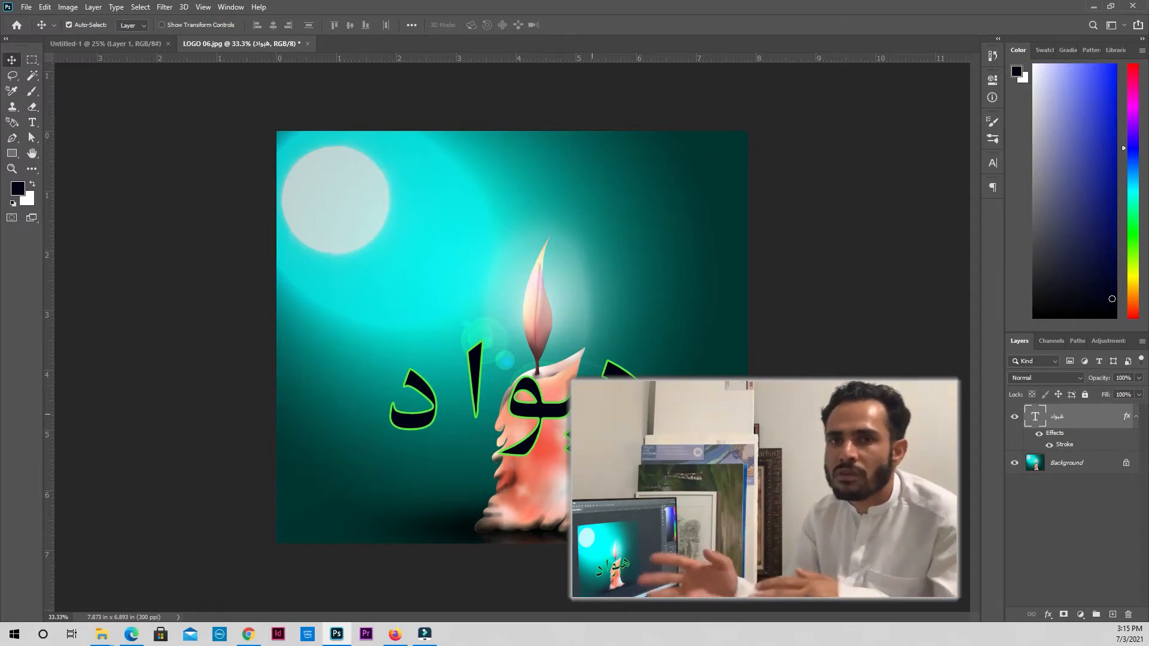
pyautogui.moveTo(592, 414); pyautogui.dragTo(574, 410)
pyautogui.moveTo(303, 414); pyautogui.dragTo(300, 405)
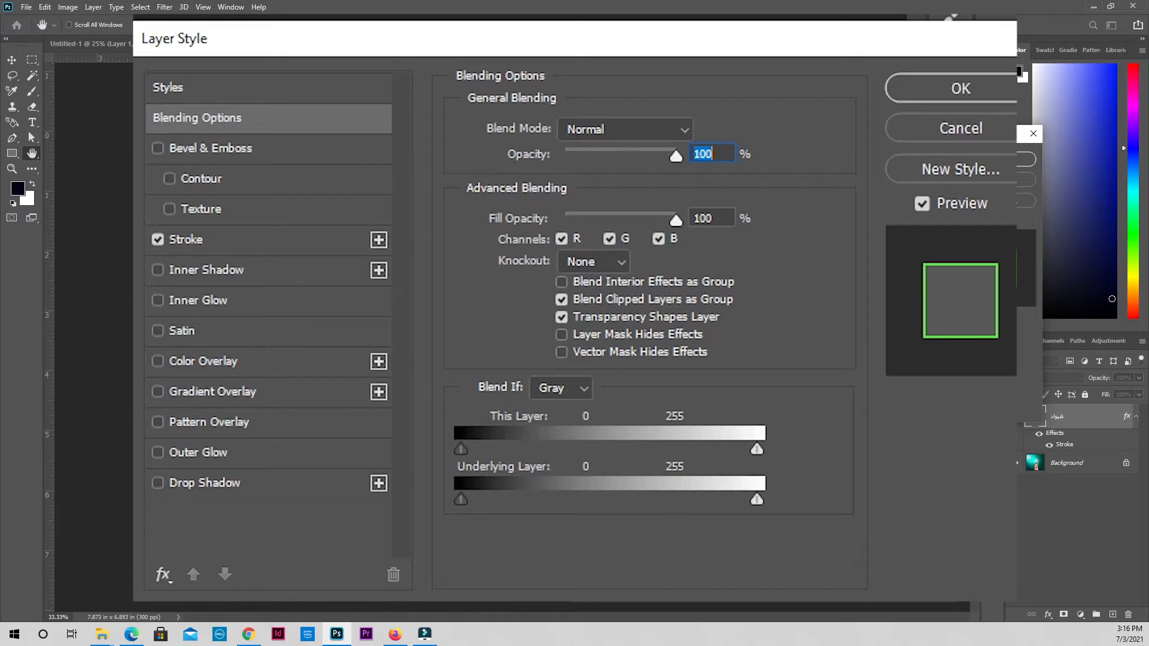
# Add a white outer glow to the word with 69% opacity, 25% spread, 54 px size and 63% range.
pyautogui.click(198, 453)
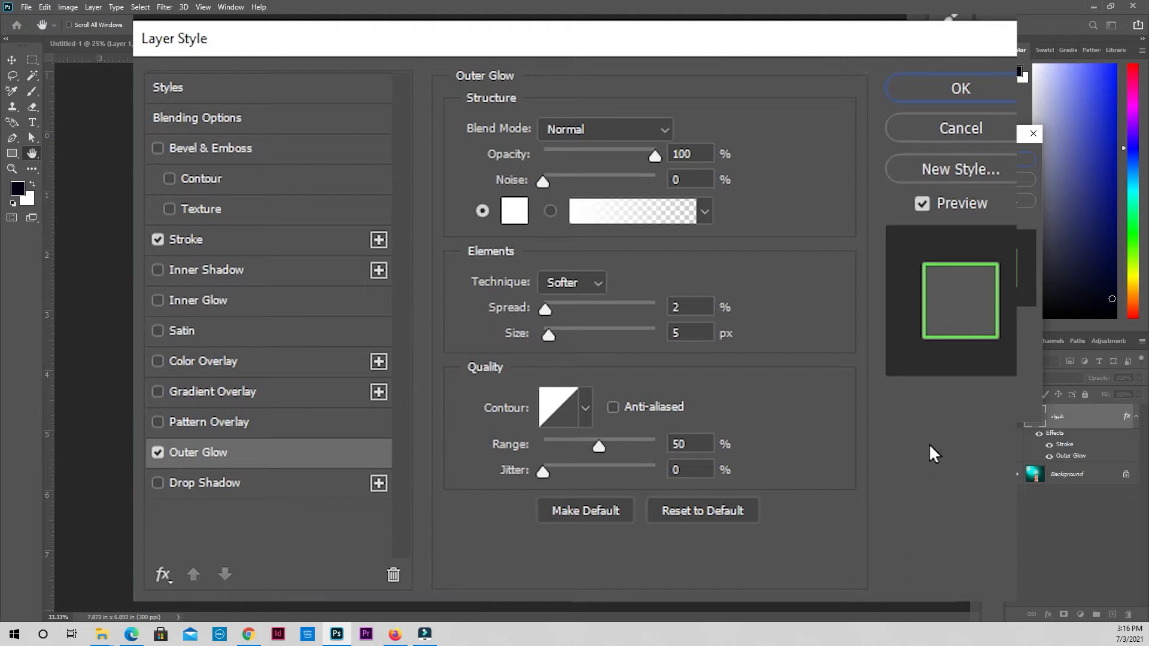
pyautogui.moveTo(929, 444); pyautogui.dragTo(963, 440)
pyautogui.moveTo(929, 473); pyautogui.dragTo(965, 474)
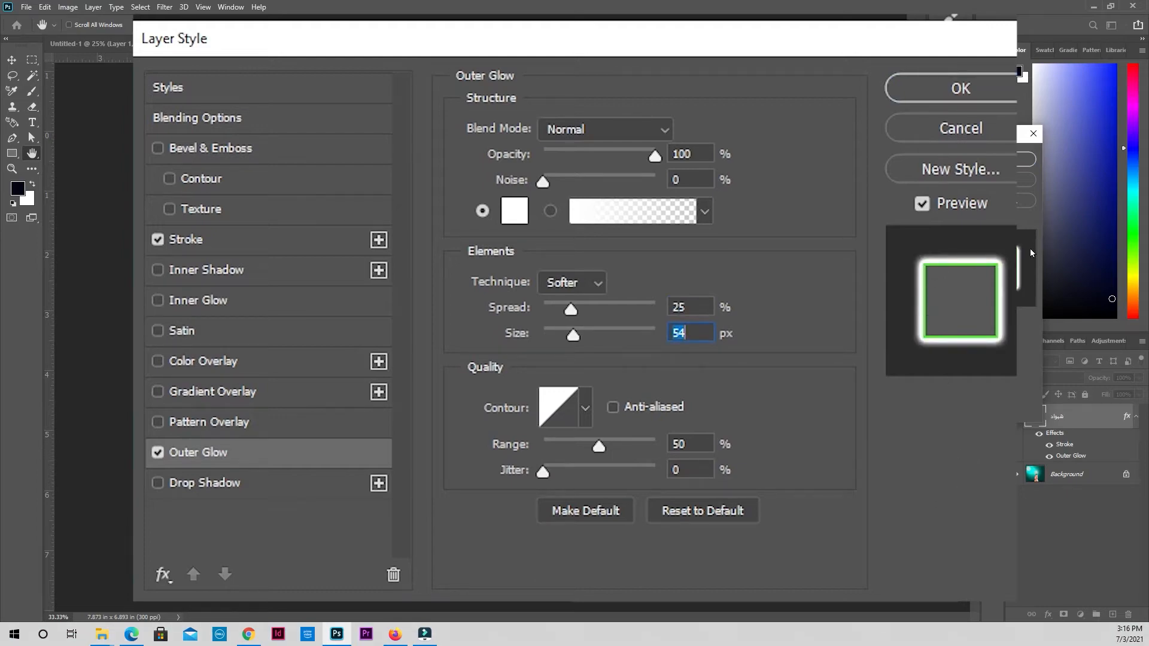
pyautogui.moveTo(1051, 243); pyautogui.dragTo(1011, 251)
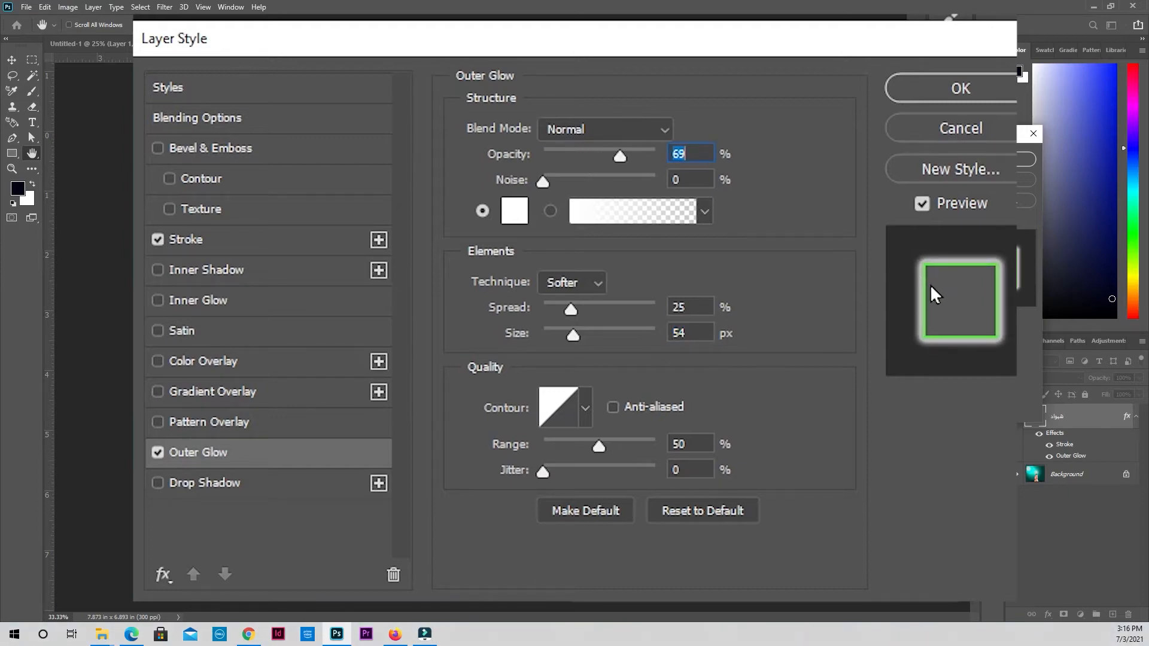
pyautogui.moveTo(928, 285)
pyautogui.mouseDown()
pyautogui.moveTo(981, 286)
pyautogui.moveTo(1025, 264)
pyautogui.moveTo(991, 293)
pyautogui.moveTo(927, 282)
pyautogui.mouseUp()
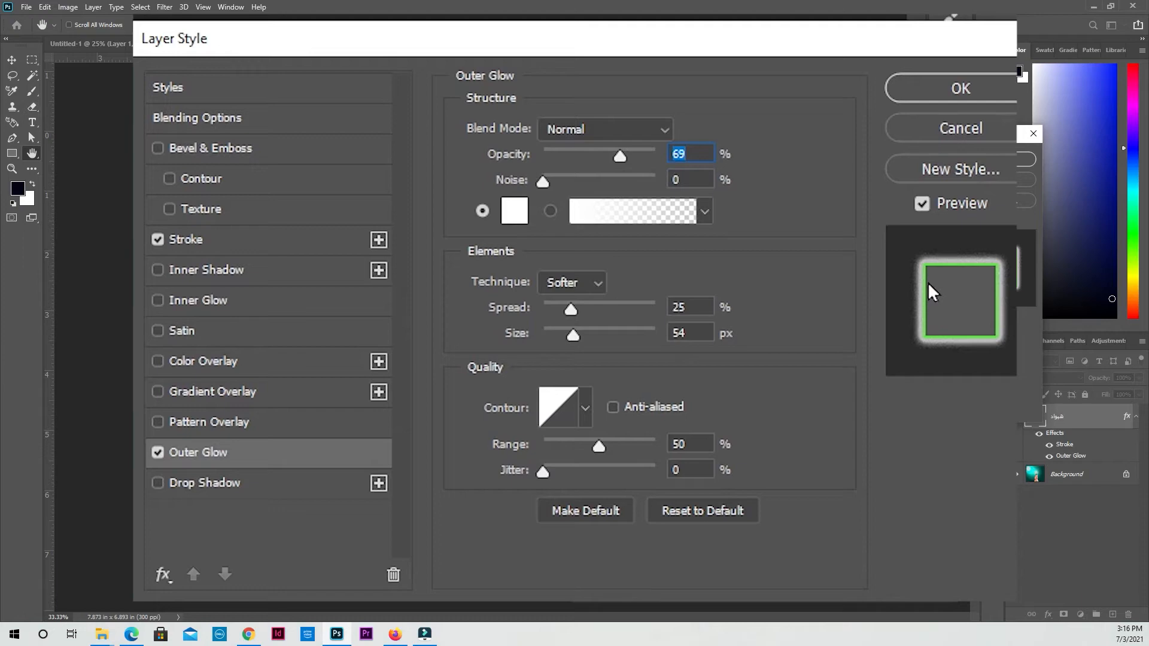
pyautogui.press('Tab')
pyautogui.moveTo(1017, 425)
pyautogui.mouseDown()
pyautogui.moveTo(992, 427)
pyautogui.moveTo(1037, 426)
pyautogui.moveTo(1025, 424)
pyautogui.mouseUp()
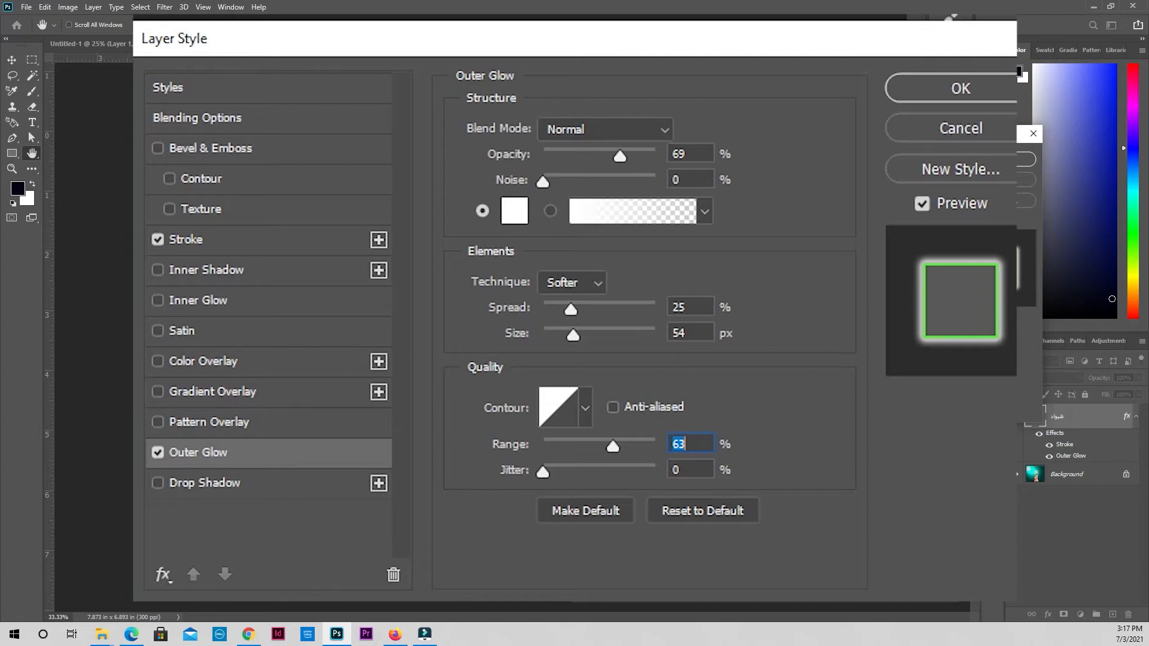
# With the outer glow off, try a black drop shadow with 71% opacity, 57 px distance, 58% spread and 18 px size.
pyautogui.click(204, 483)
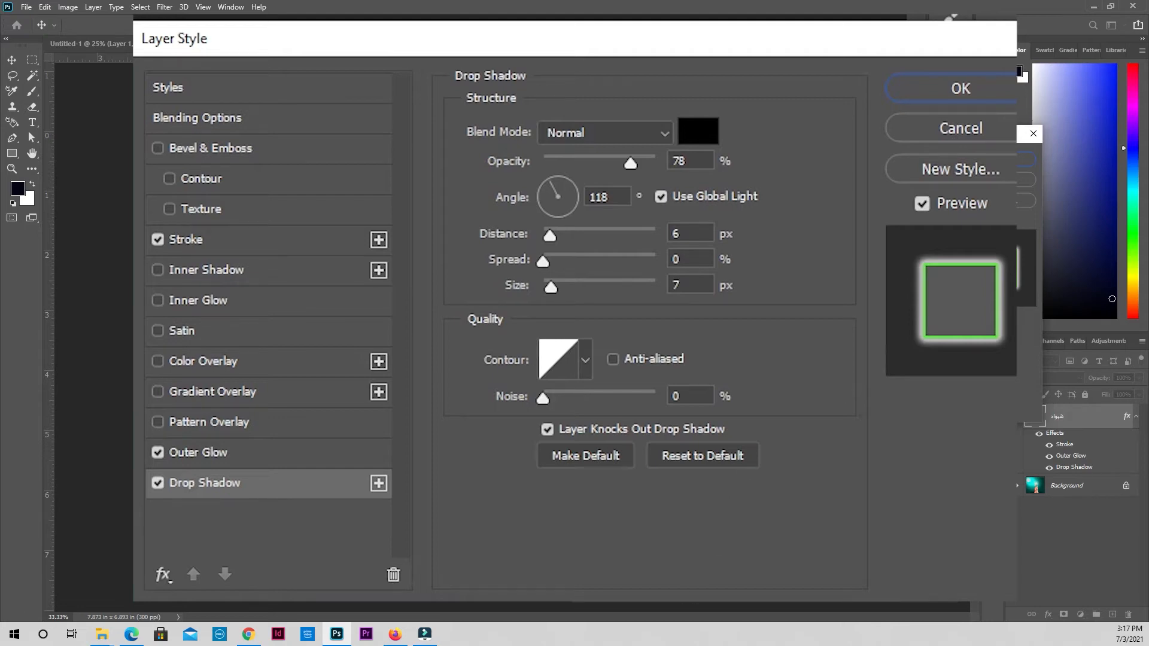
pyautogui.click(158, 452)
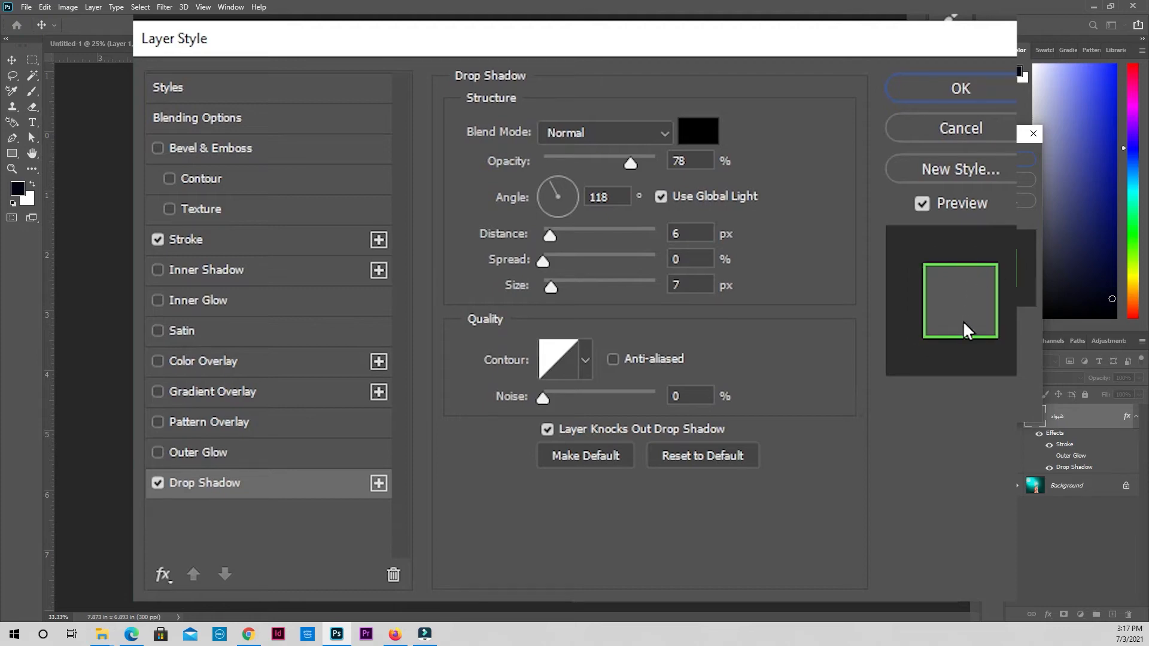
pyautogui.moveTo(550, 236); pyautogui.dragTo(604, 235)
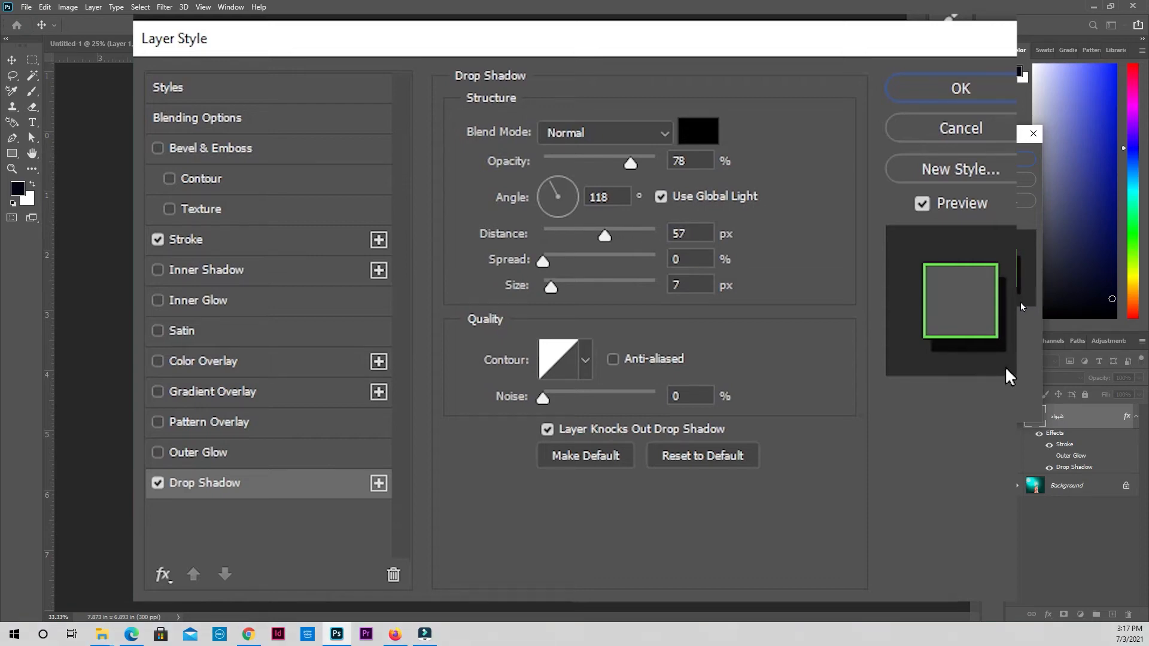
pyautogui.moveTo(543, 261); pyautogui.dragTo(602, 262)
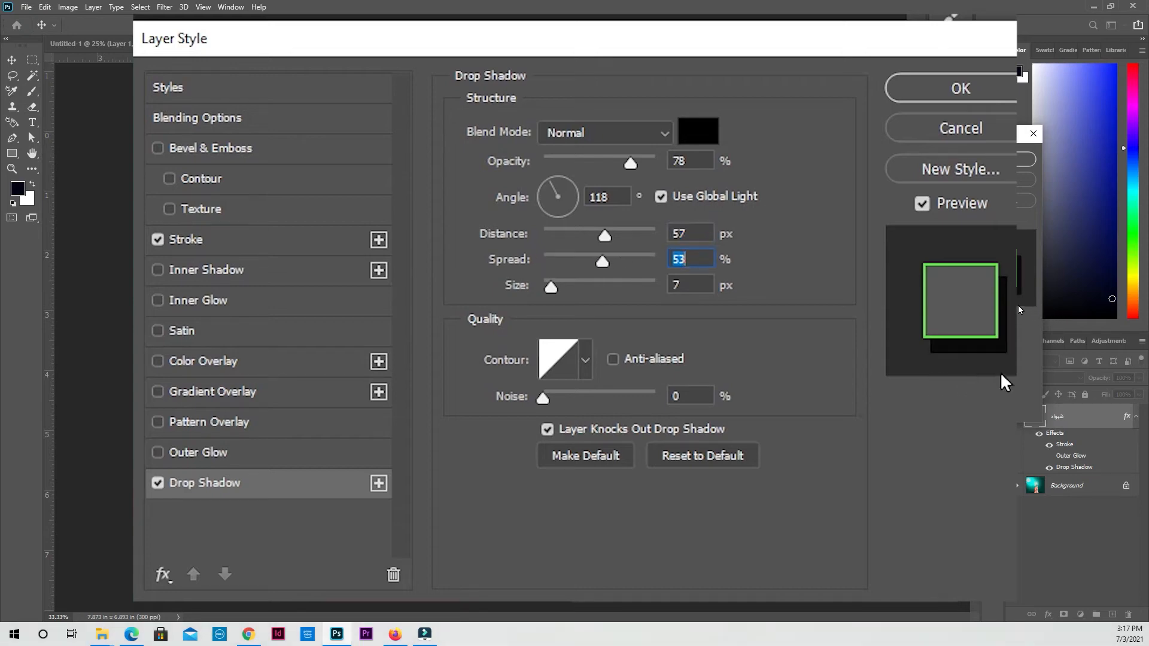
pyautogui.press('Up')
pyautogui.press('Up')
pyautogui.press('Up')
pyautogui.press('Up')
pyautogui.press('Up')
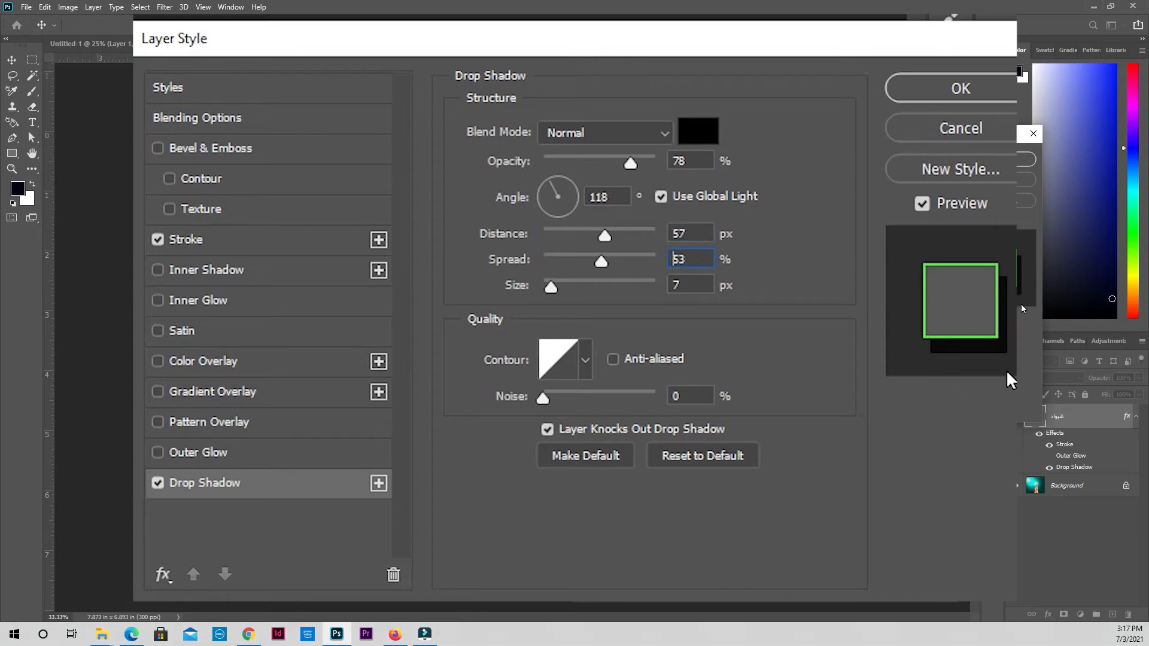
pyautogui.moveTo(551, 287)
pyautogui.mouseDown()
pyautogui.moveTo(578, 288)
pyautogui.moveTo(558, 288)
pyautogui.mouseUp()
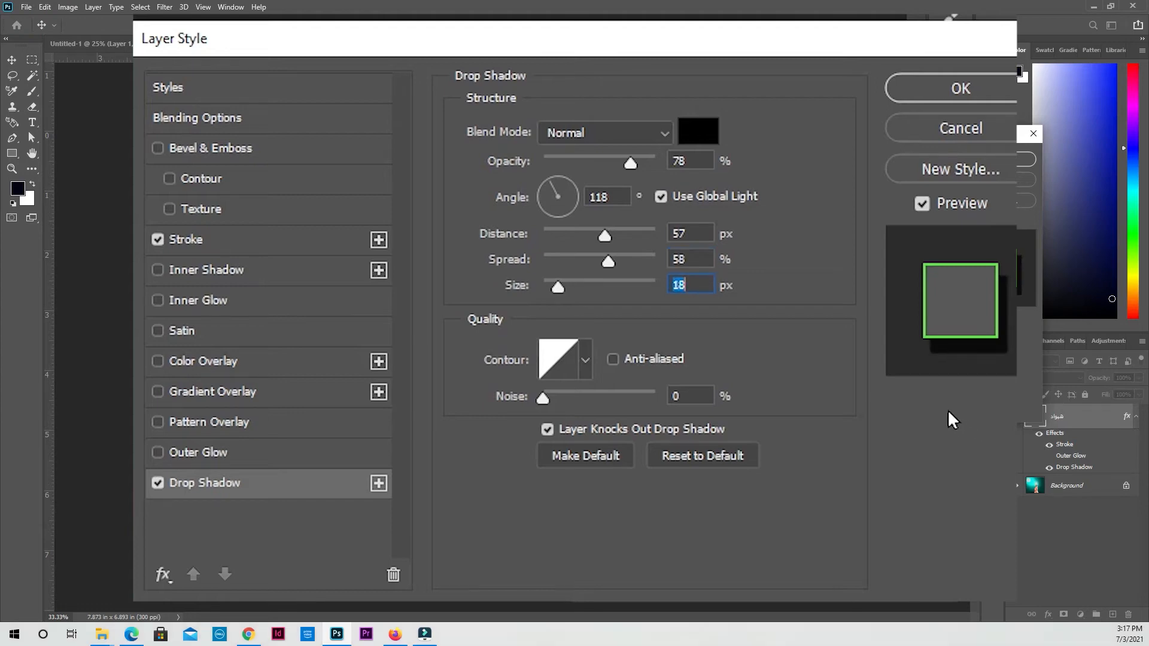
pyautogui.moveTo(630, 162)
pyautogui.mouseDown()
pyautogui.moveTo(572, 163)
pyautogui.moveTo(641, 163)
pyautogui.moveTo(603, 163)
pyautogui.moveTo(620, 163)
pyautogui.mouseUp()
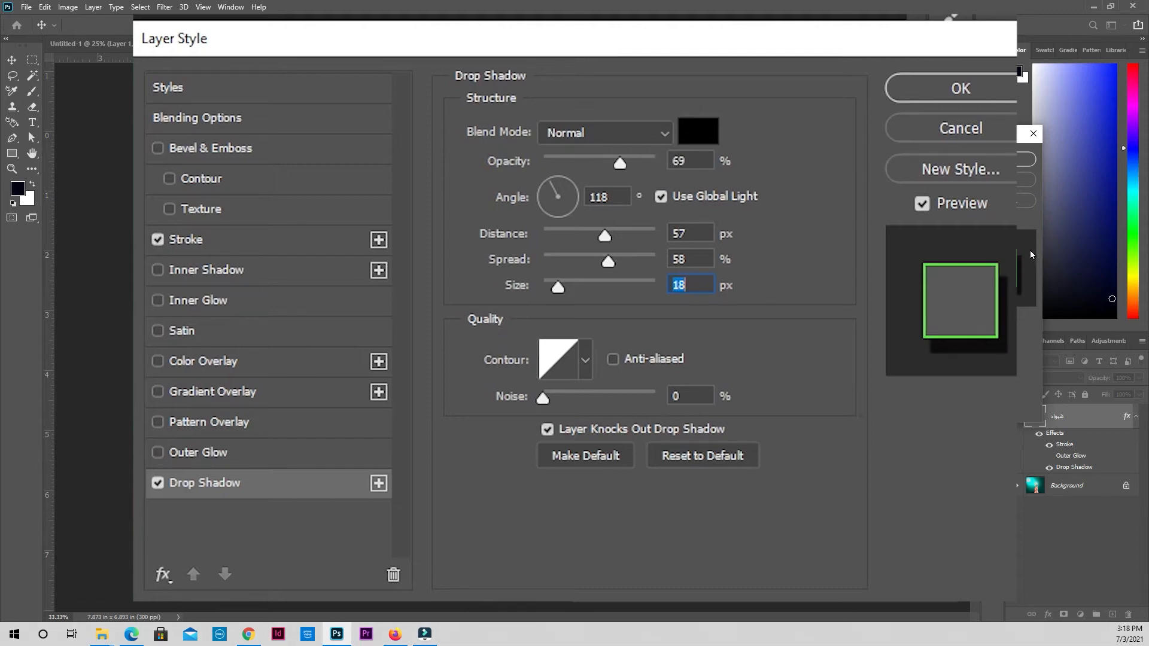
pyautogui.moveTo(620, 163)
pyautogui.mouseDown()
pyautogui.moveTo(635, 163)
pyautogui.moveTo(623, 162)
pyautogui.mouseUp()
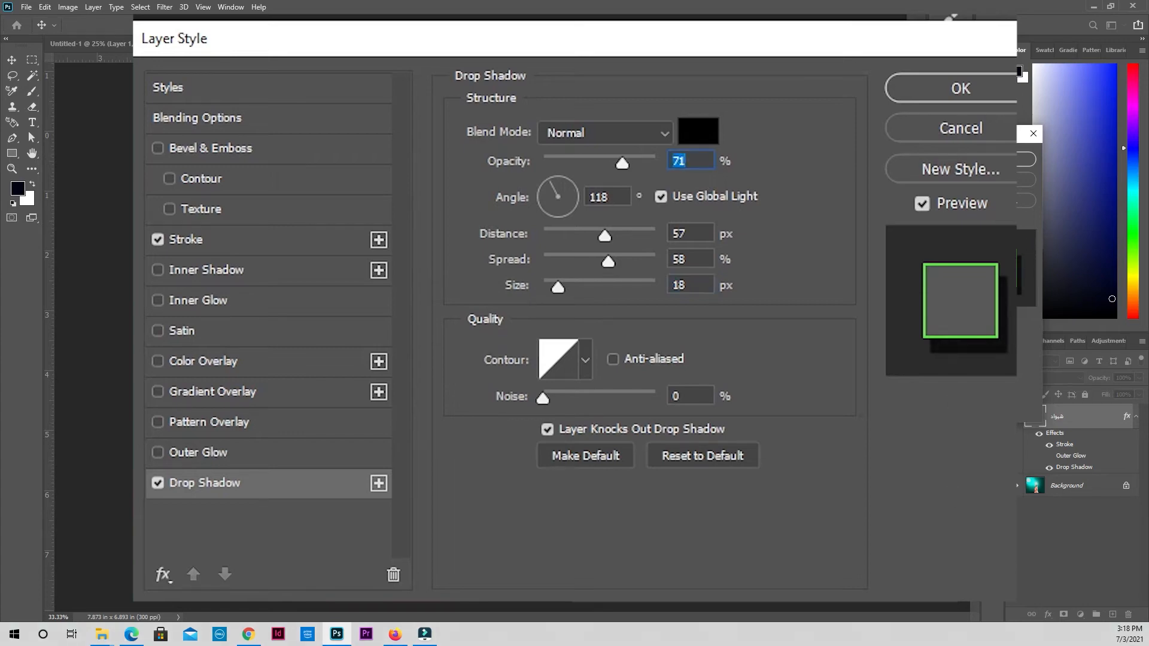
# Compare the word with and without the drop shadow, leave the shadow disabled and re-enable the outer glow.
pyautogui.click(157, 483)
pyautogui.click(158, 483)
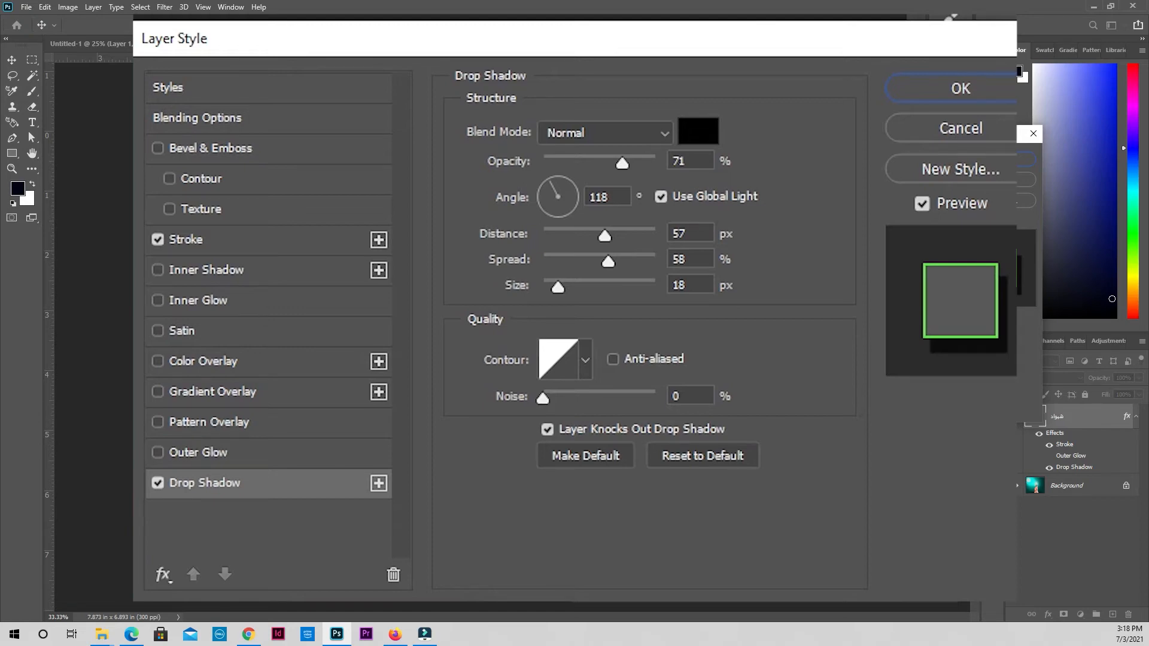
pyautogui.click(157, 483)
pyautogui.click(157, 452)
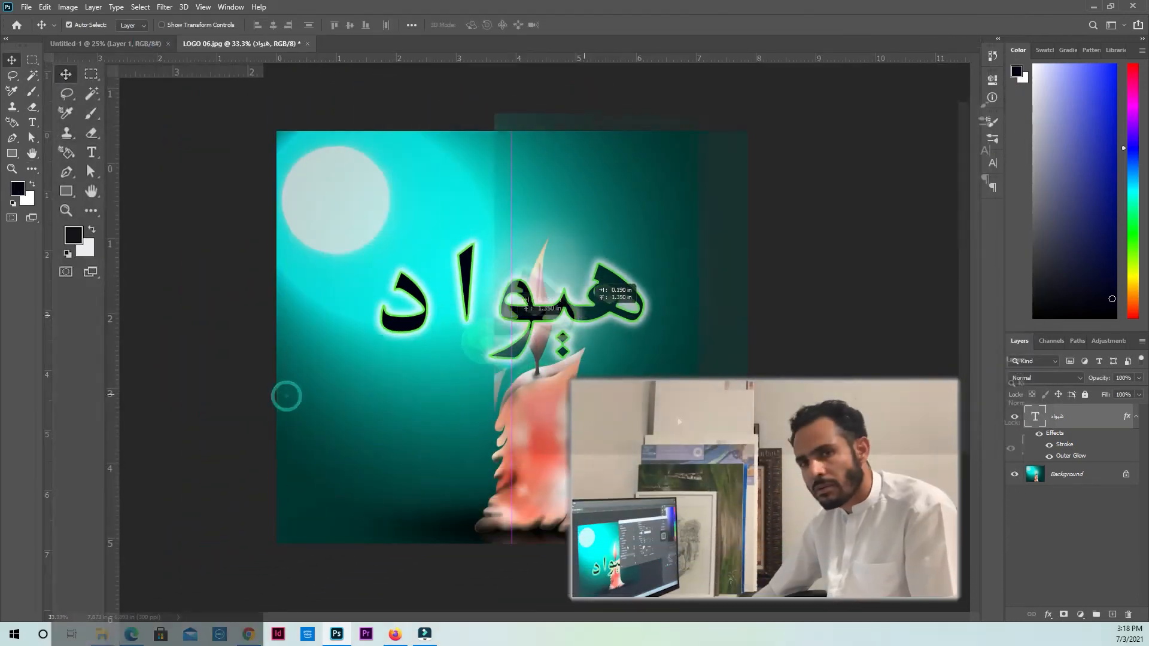
# Try the word over the flame, and place it back across the upper part of the candle body.
pyautogui.moveTo(587, 281); pyautogui.dragTo(592, 279)
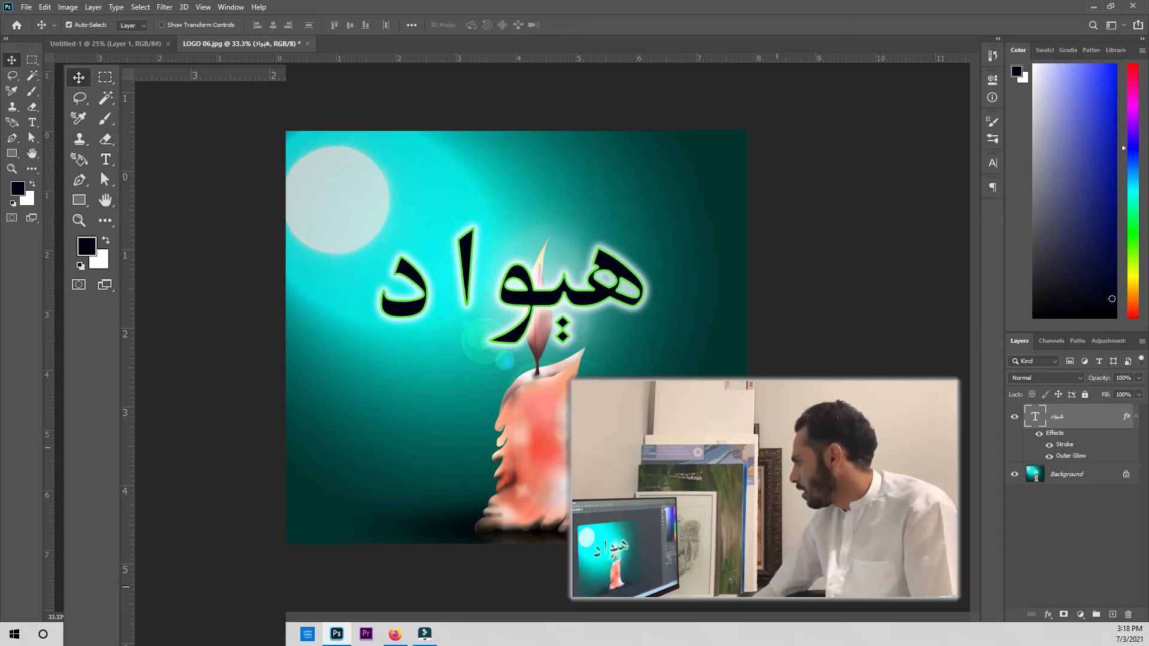
pyautogui.moveTo(568, 296); pyautogui.dragTo(576, 407)
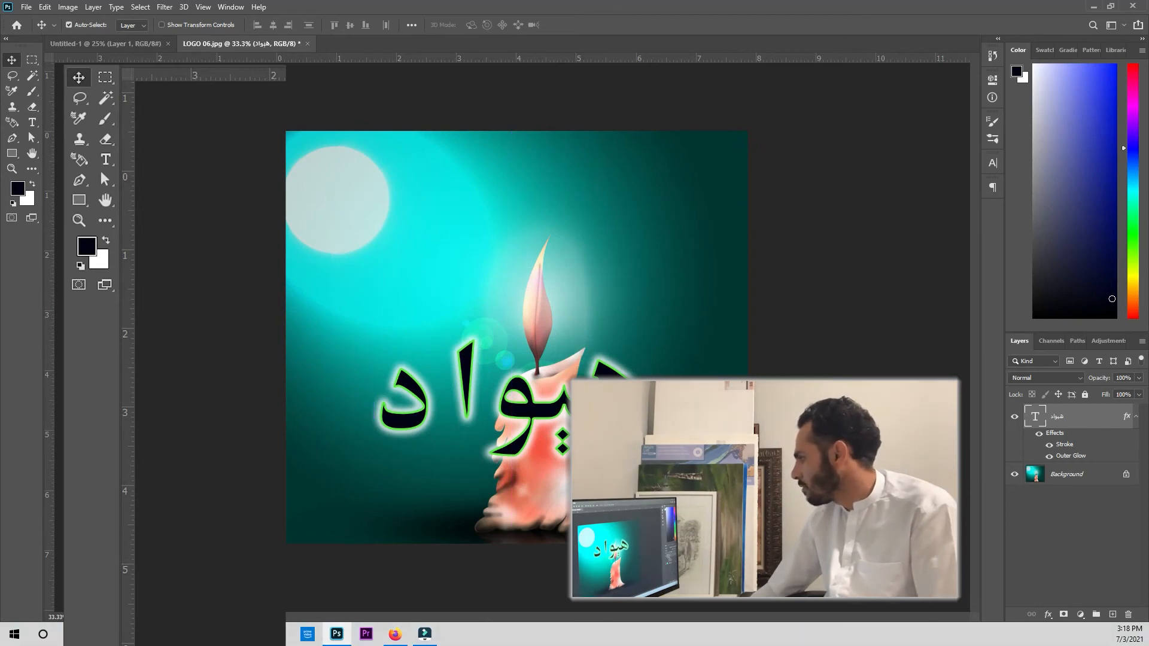
# Create a new layer and make a rectangular selection across the full image width at the height of the flame.
pyautogui.hotkey('ctrl', 'shift', 'alt', 'n')
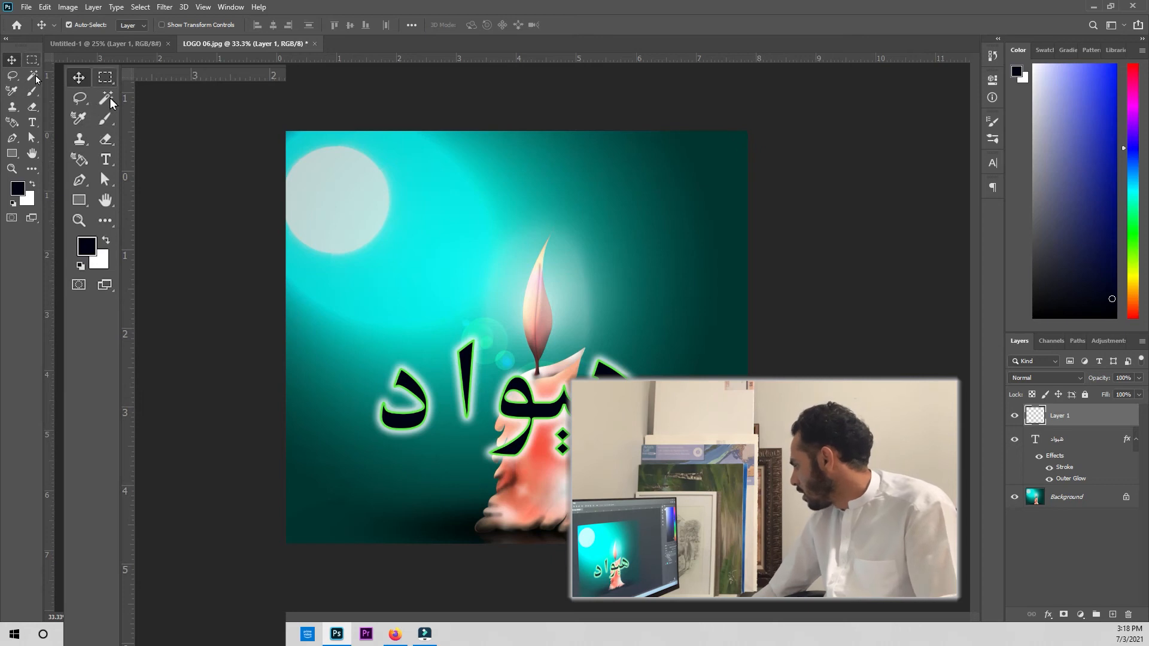
pyautogui.press('m')
pyautogui.moveTo(286, 246); pyautogui.dragTo(756, 312)
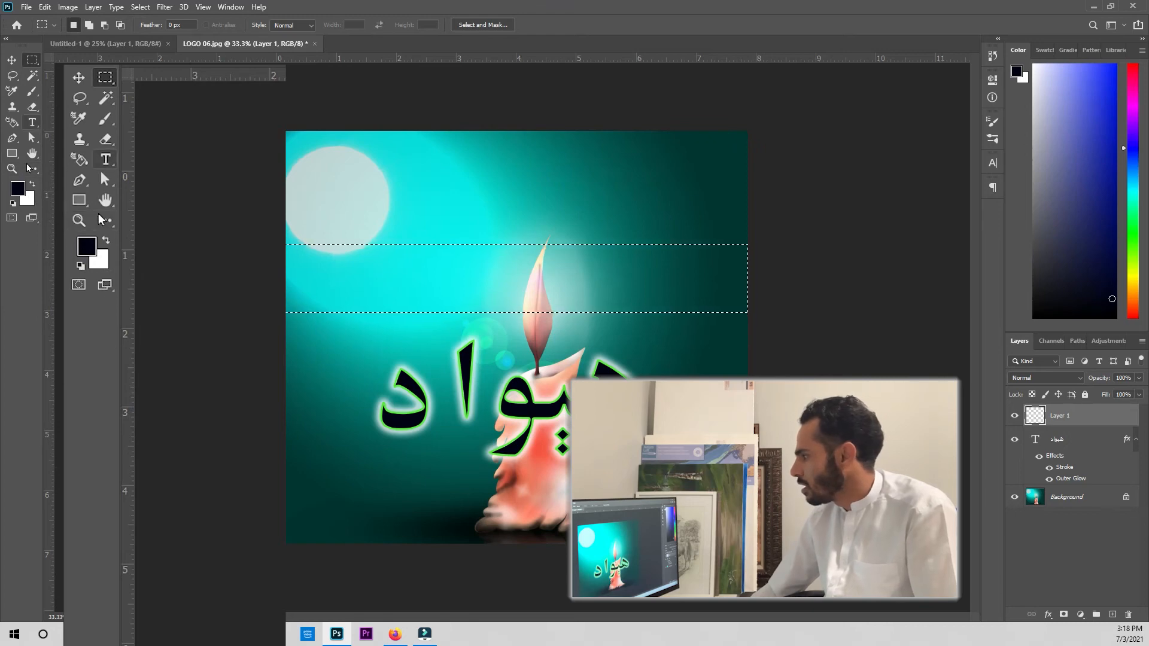
# Try filling the selected band with the dark navy foreground color using the Paint Bucket, and undo the fill.
pyautogui.click(105, 220)
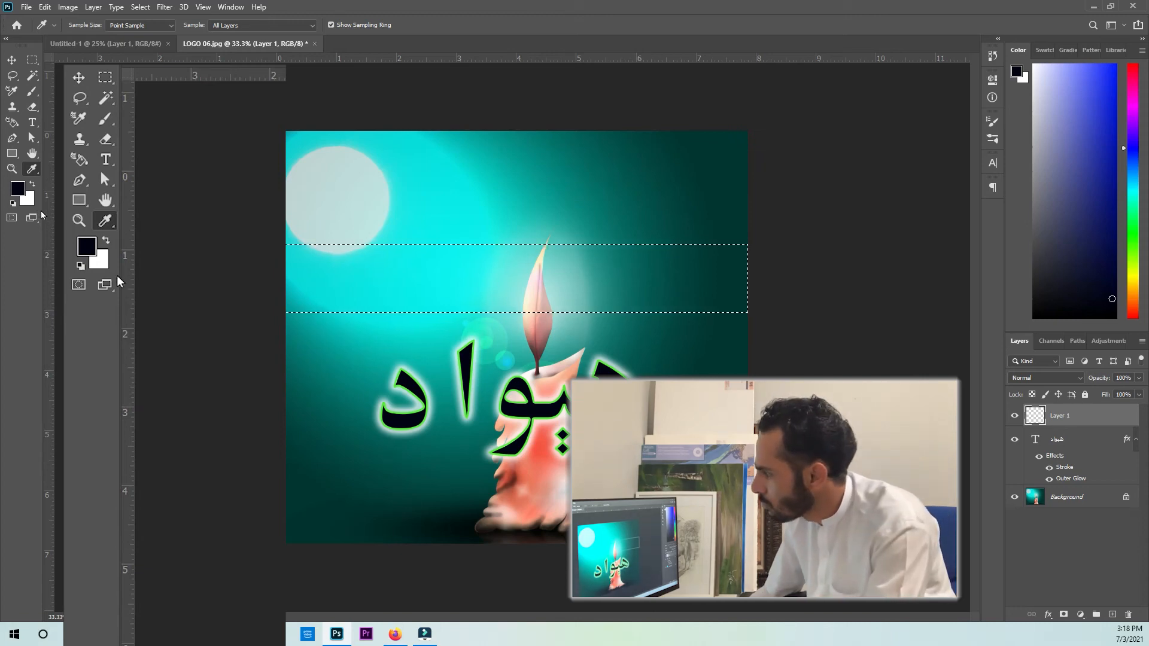
pyautogui.rightClick(31, 169)
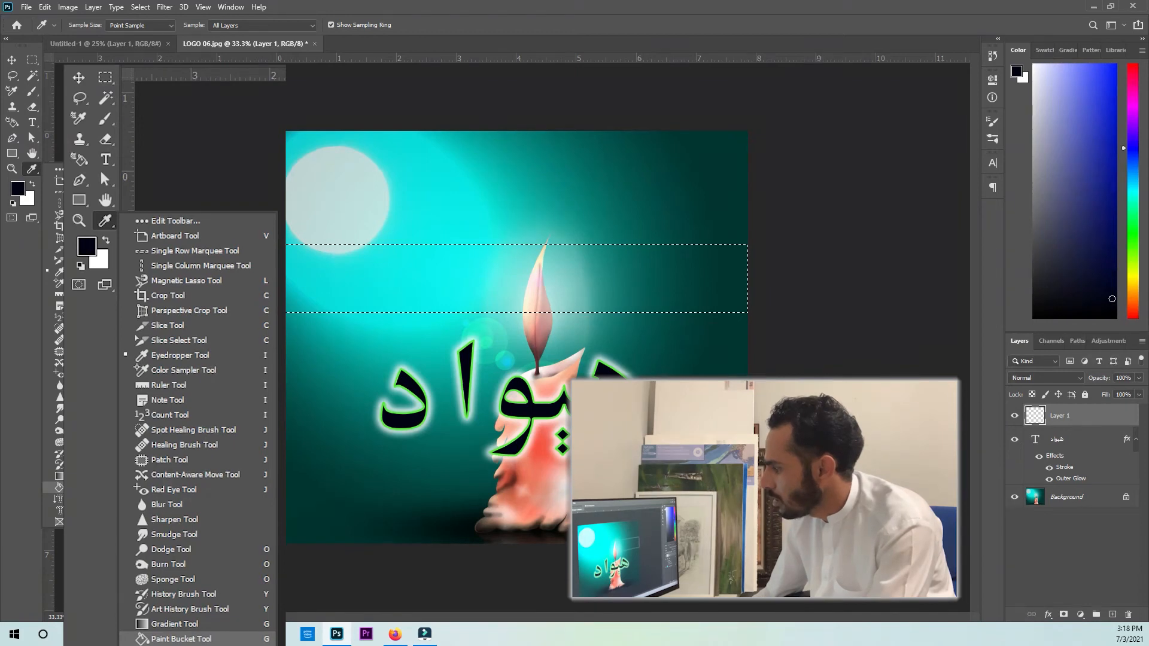
pyautogui.click(180, 638)
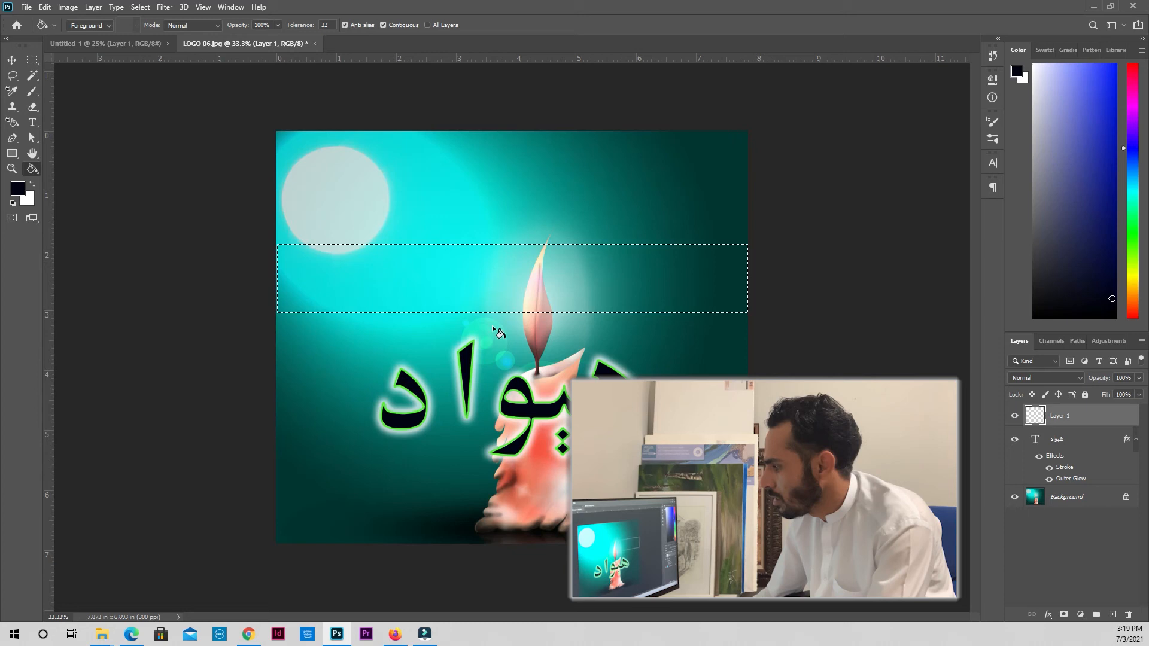
pyautogui.click(496, 330)
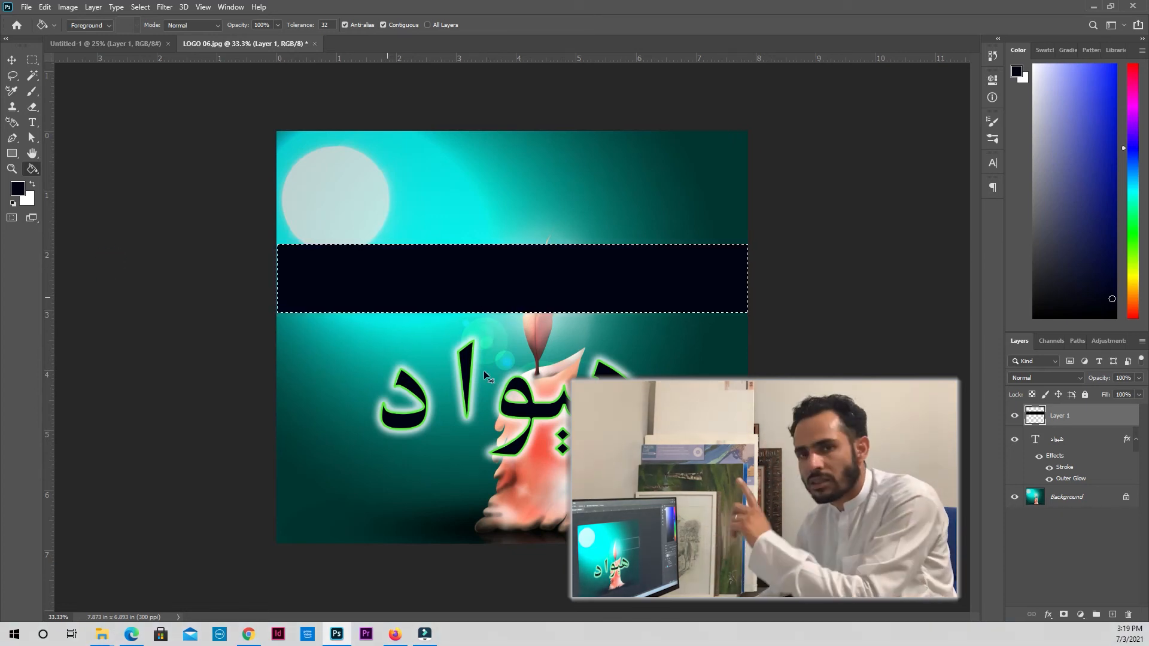
pyautogui.hotkey('ctrl', 'z')
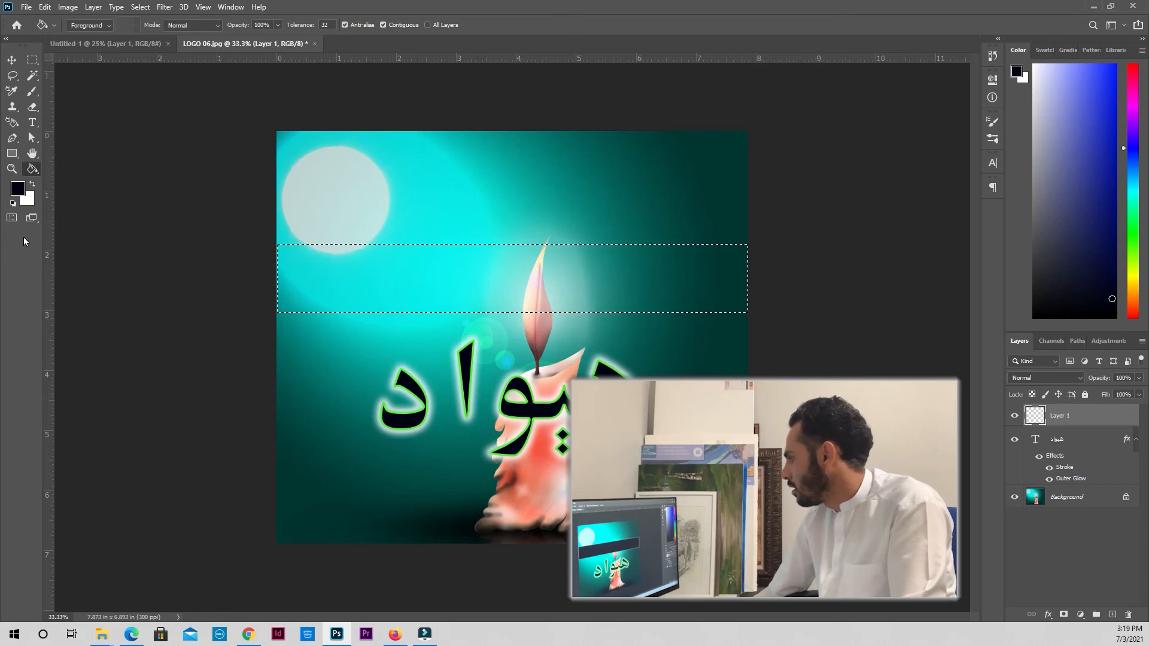
# Sample the candle's coral red f65742 as the foreground color and fill the selected band with it.
pyautogui.click(17, 188)
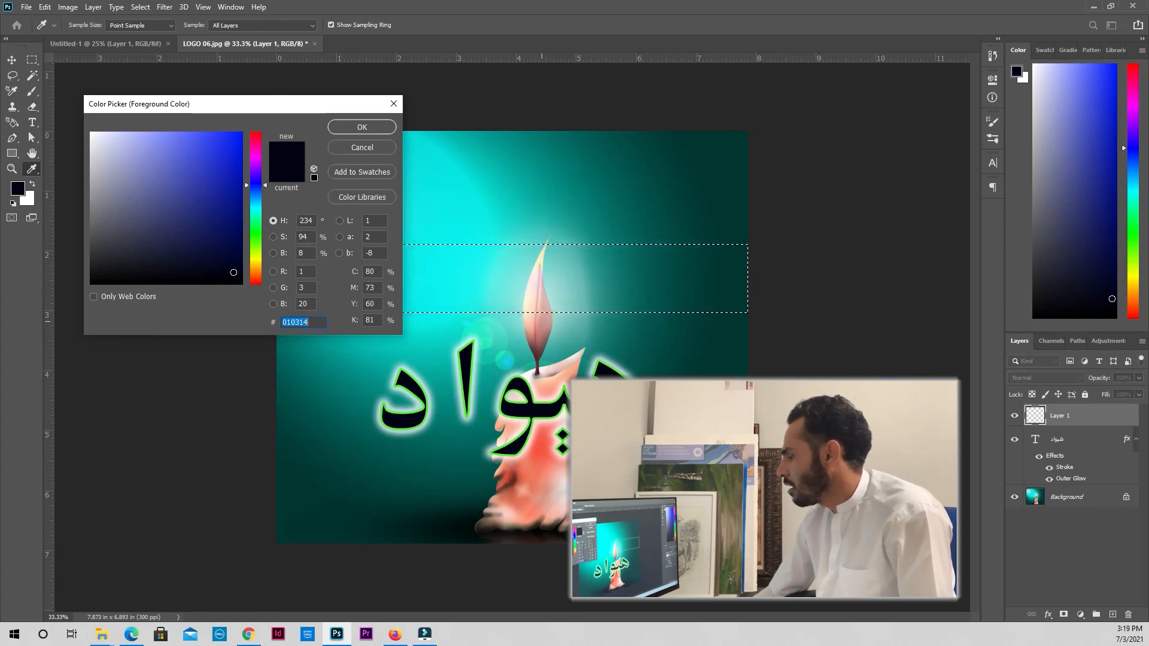
pyautogui.click(540, 444)
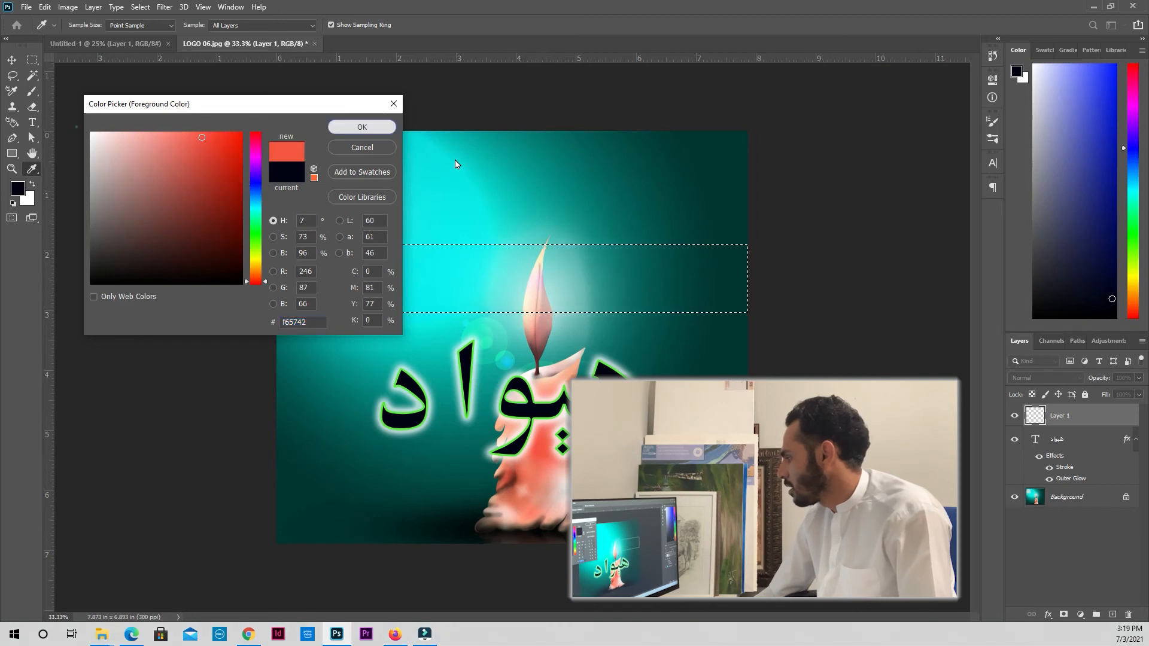
pyautogui.click(361, 126)
pyautogui.click(547, 307)
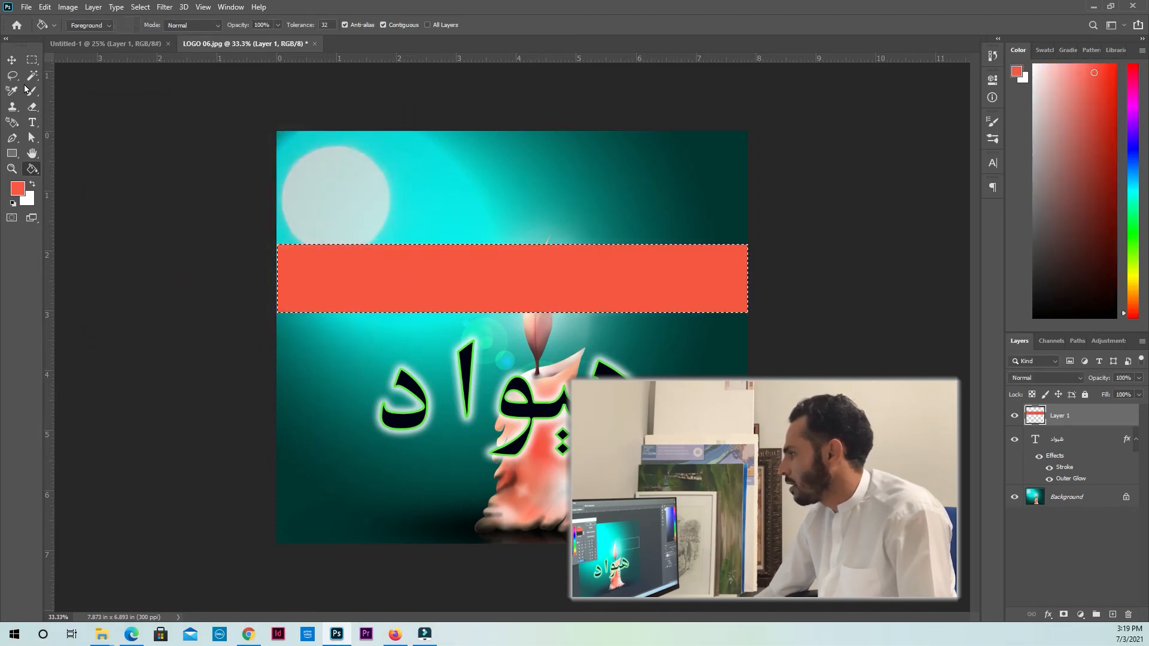
# Deselect the band and move it straight down so it overlaps the lower part of the word.
pyautogui.click(11, 59)
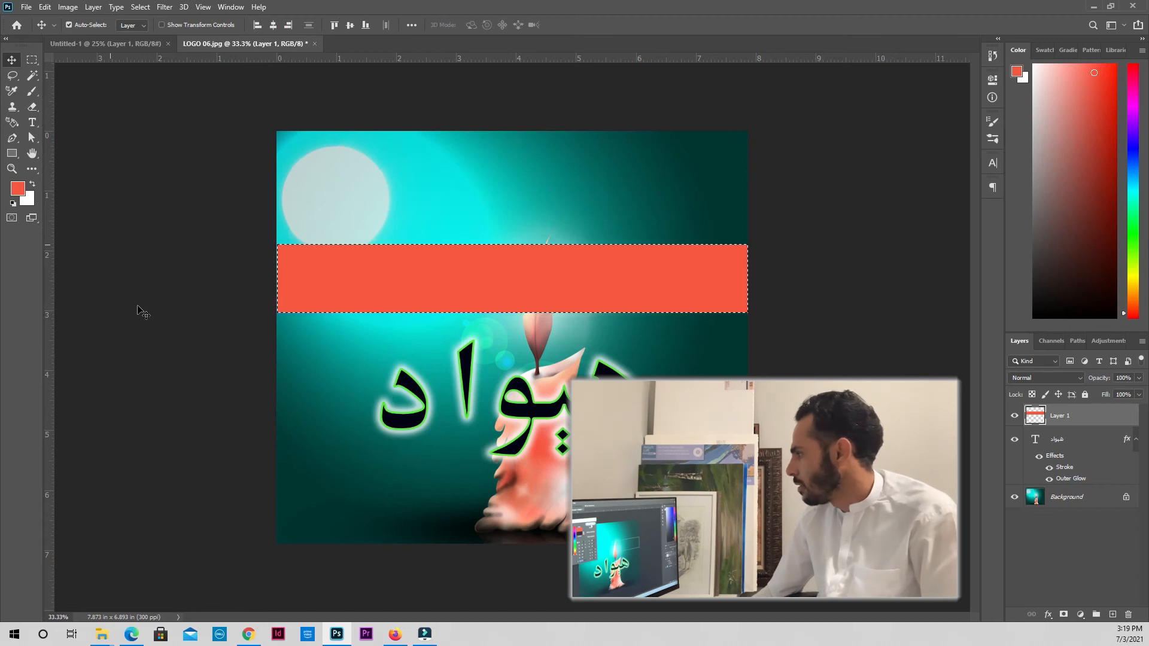
pyautogui.hotkey('ctrl', 'd')
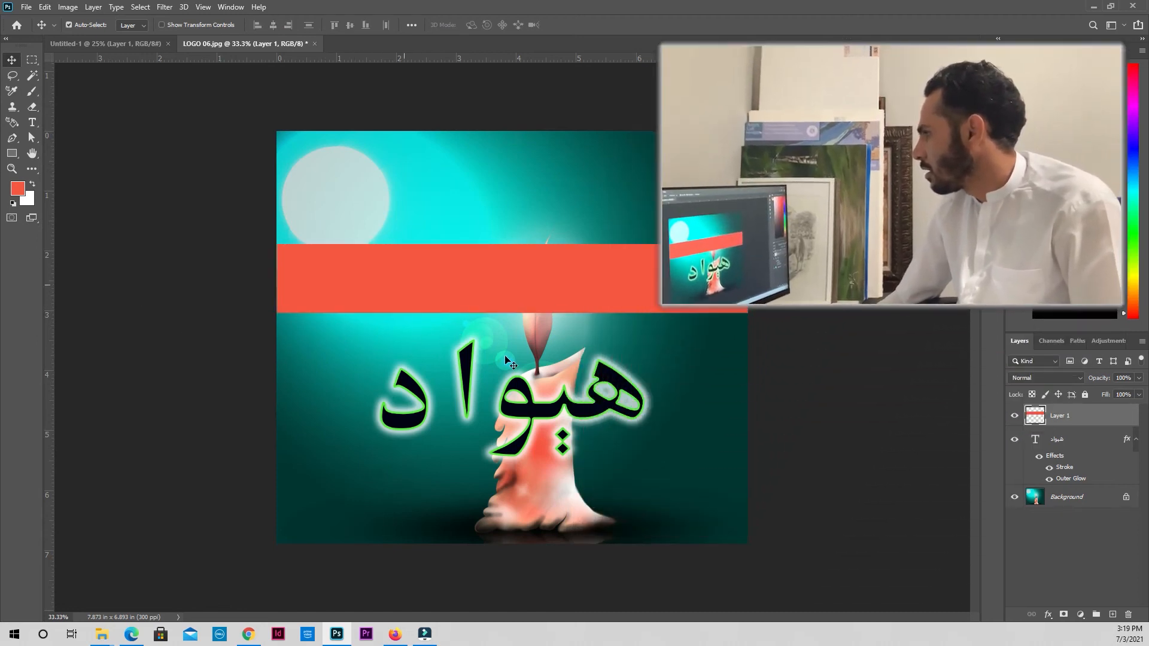
pyautogui.moveTo(811, 415); pyautogui.dragTo(809, 596)
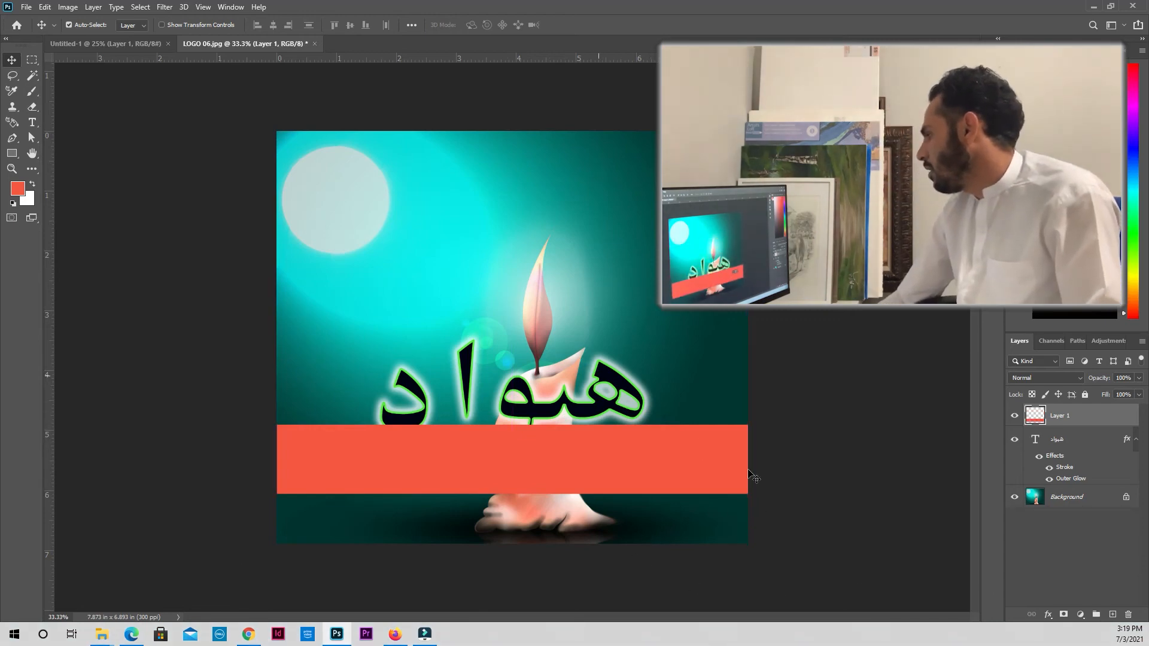
# Place the Pashto text layer above the coral band layer and move the word down so it overlaps the band.
pyautogui.moveTo(1077, 456); pyautogui.dragTo(1078, 414)
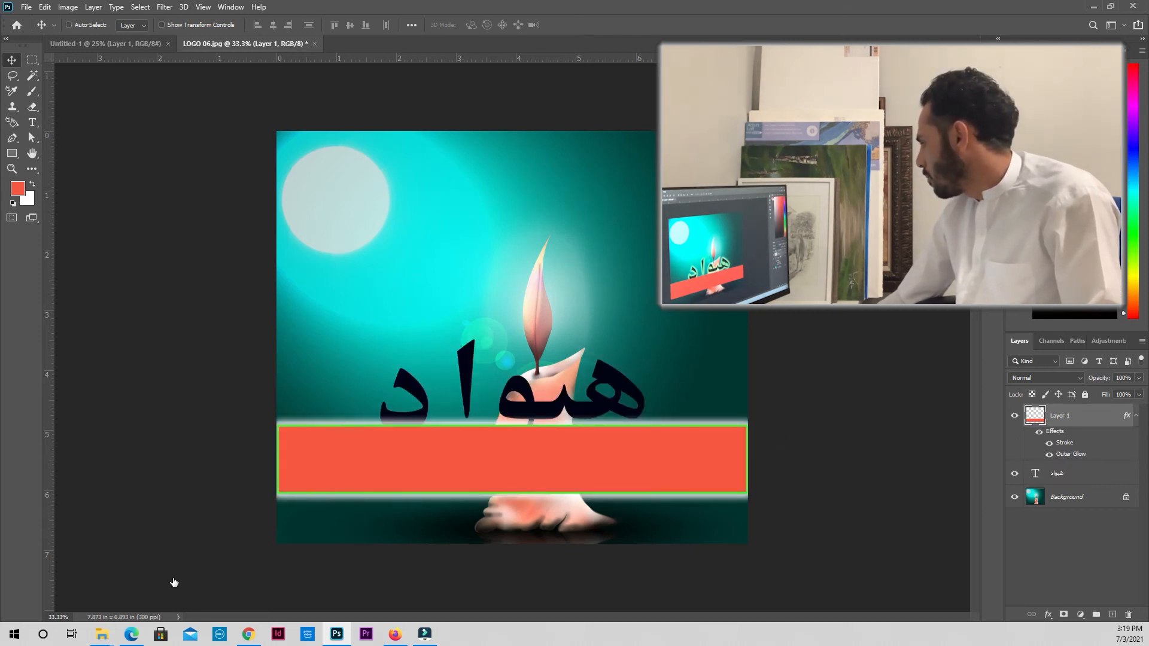
pyautogui.hotkey('ctrl', 'z')
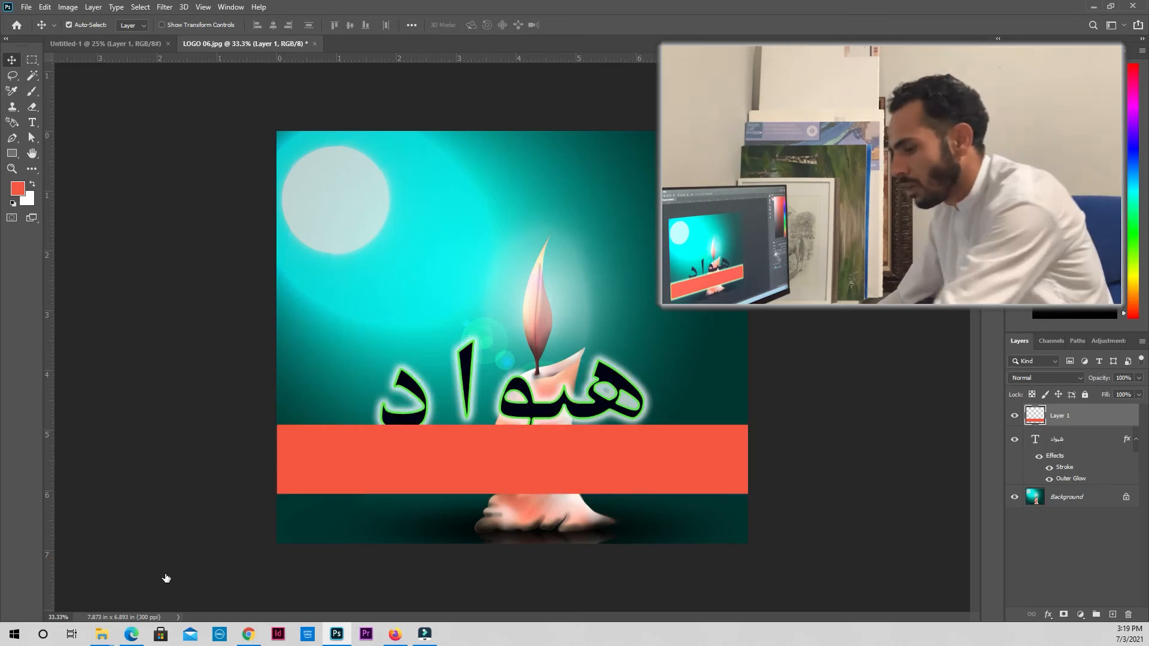
pyautogui.hotkey('ctrl', 'shift', 'z')
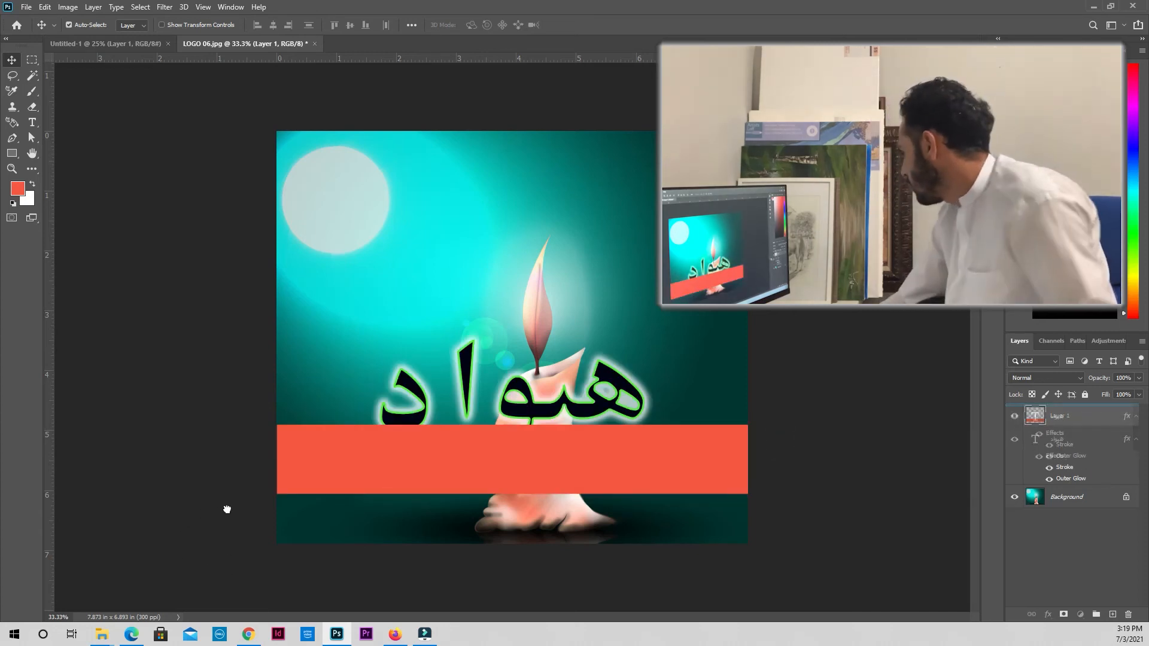
pyautogui.moveTo(728, 520); pyautogui.dragTo(744, 569)
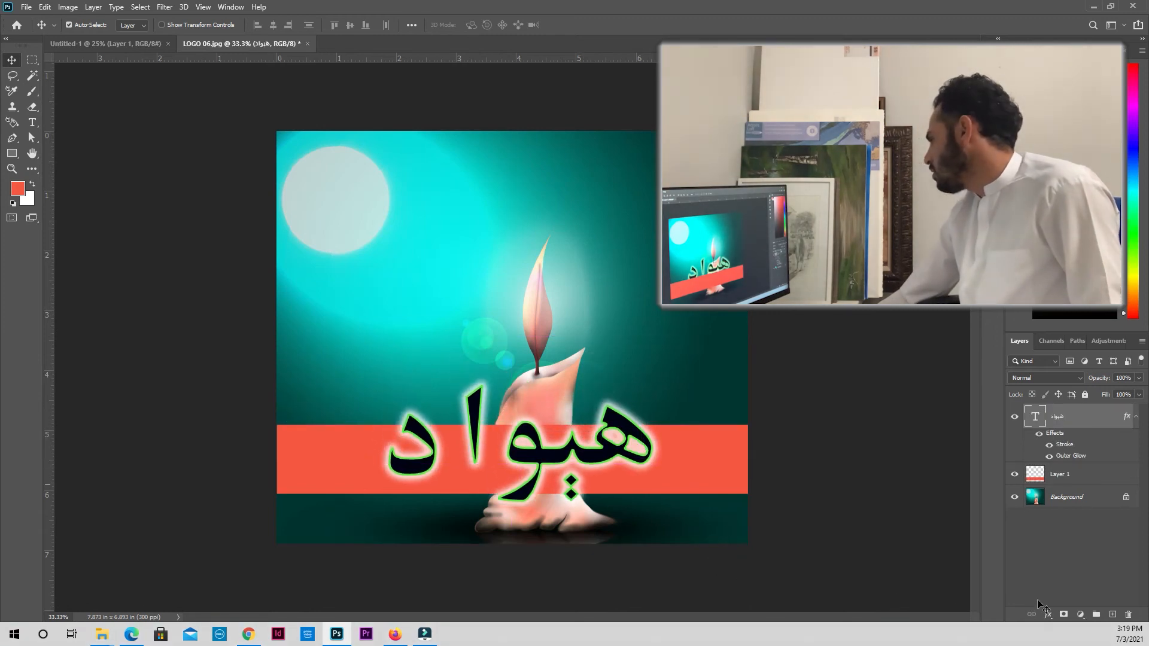
# Free-transform the coral band on Layer 1, extending its lower edge down past the bottom of the word.
pyautogui.click(782, 472)
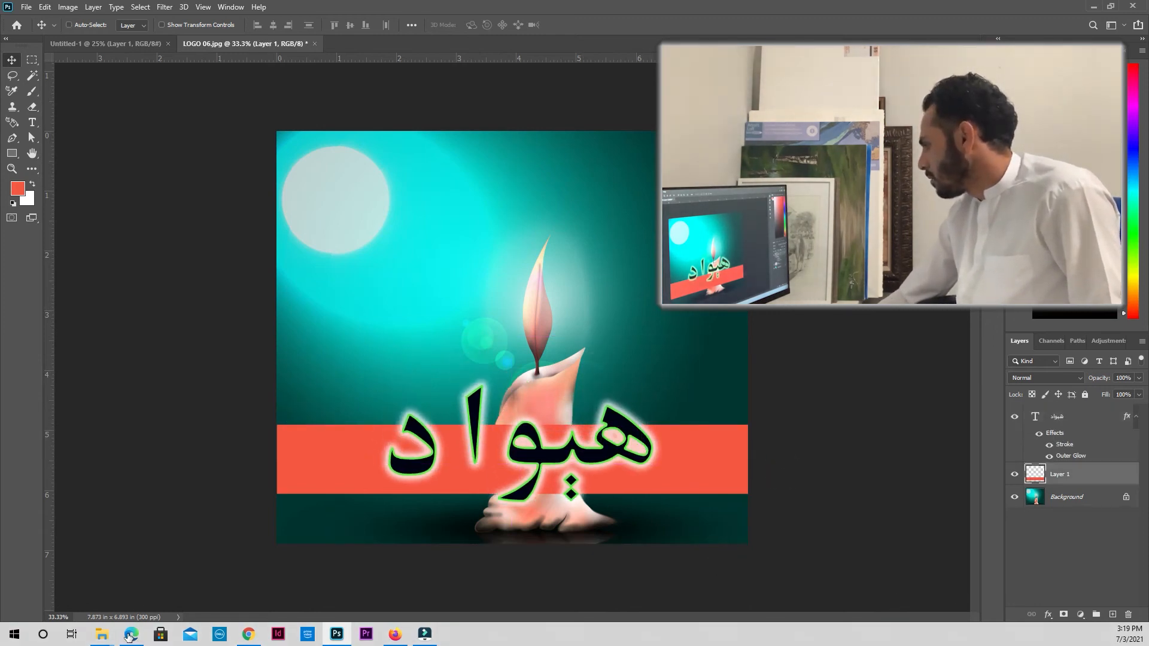
pyautogui.hotkey('ctrl', 't')
pyautogui.moveTo(512, 424); pyautogui.dragTo(512, 376)
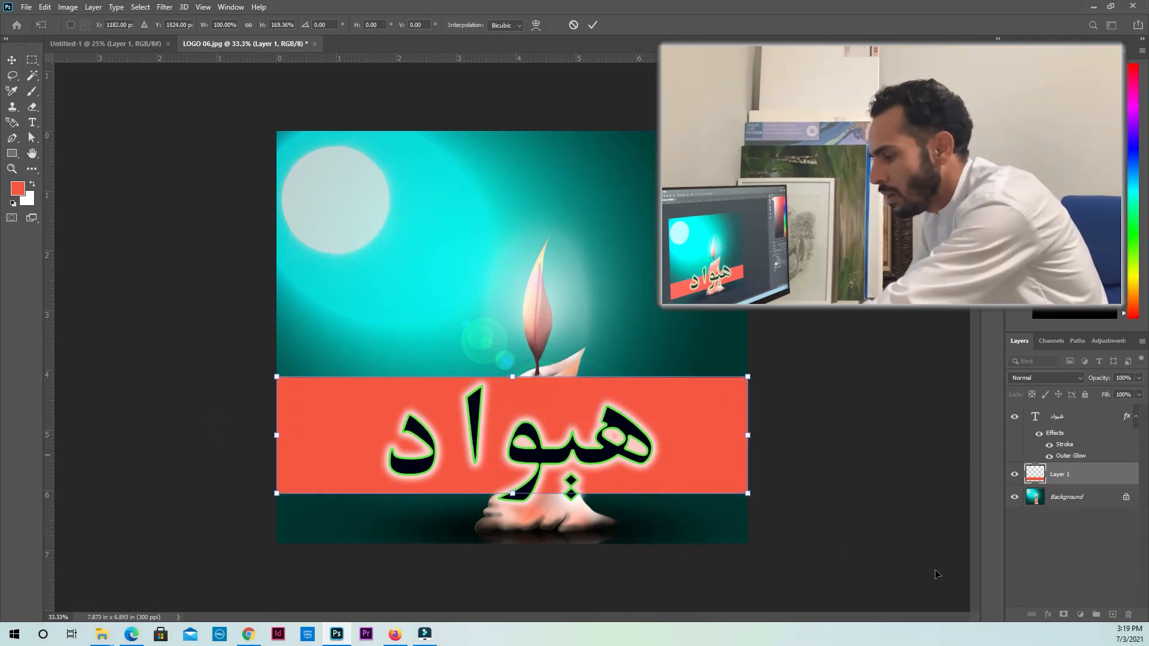
pyautogui.moveTo(714, 426); pyautogui.dragTo(713, 441)
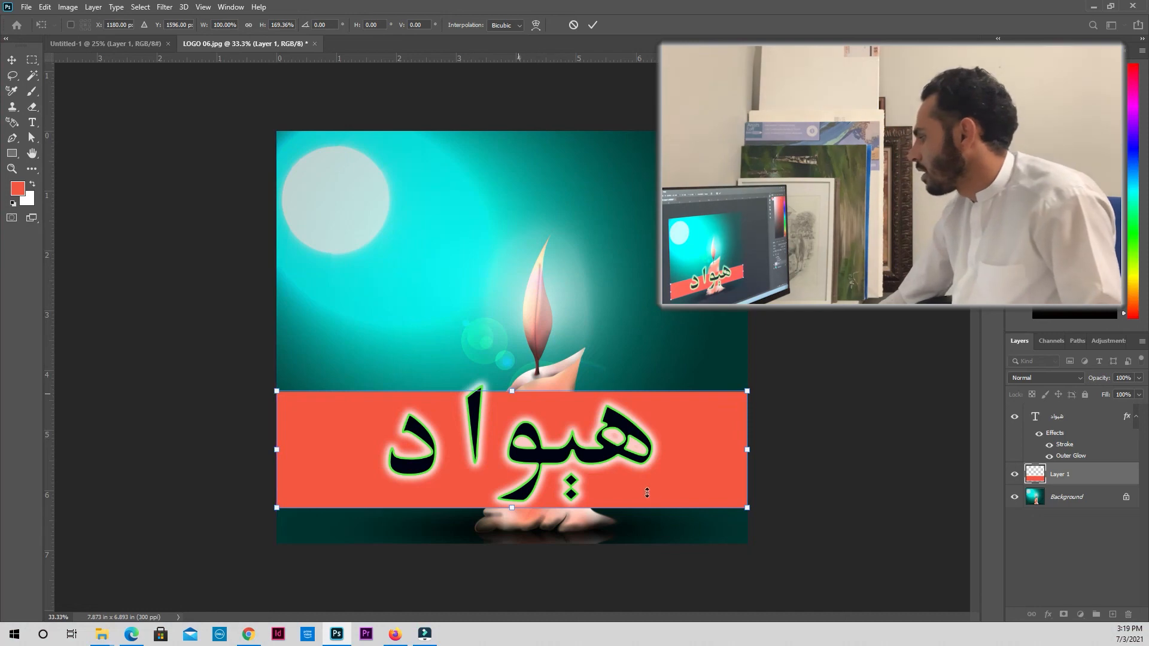
pyautogui.moveTo(512, 390); pyautogui.dragTo(511, 423)
pyautogui.press('Return')
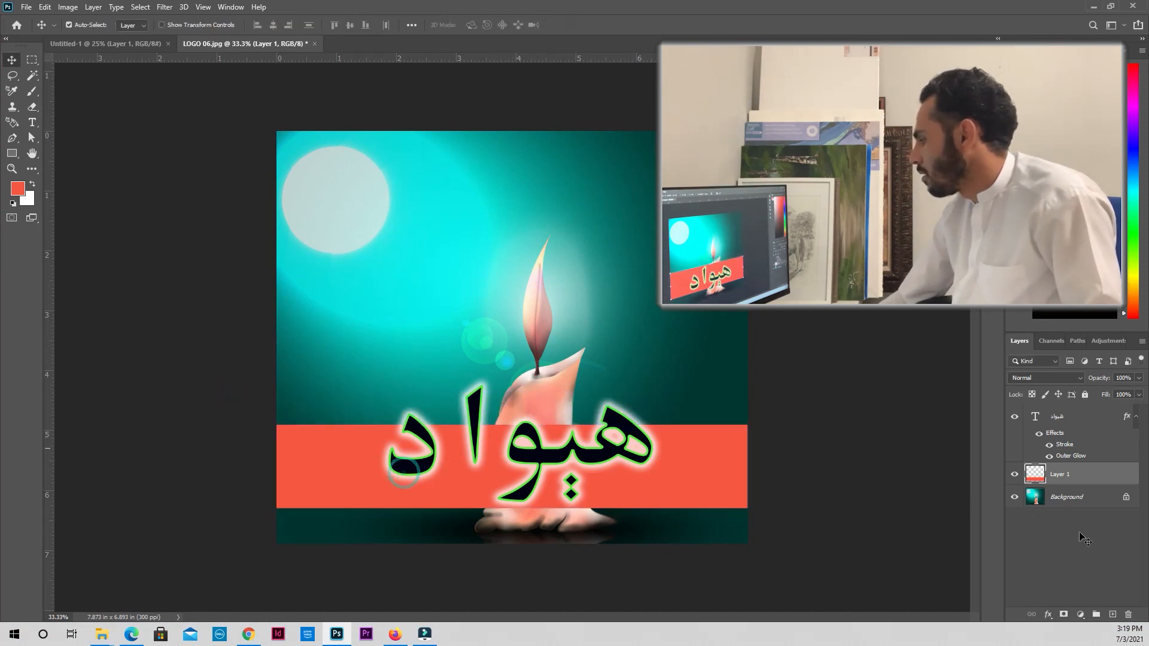
# Try reducing the Pashto word's font size to 63.01 pt, and discard the change.
pyautogui.click(1067, 416)
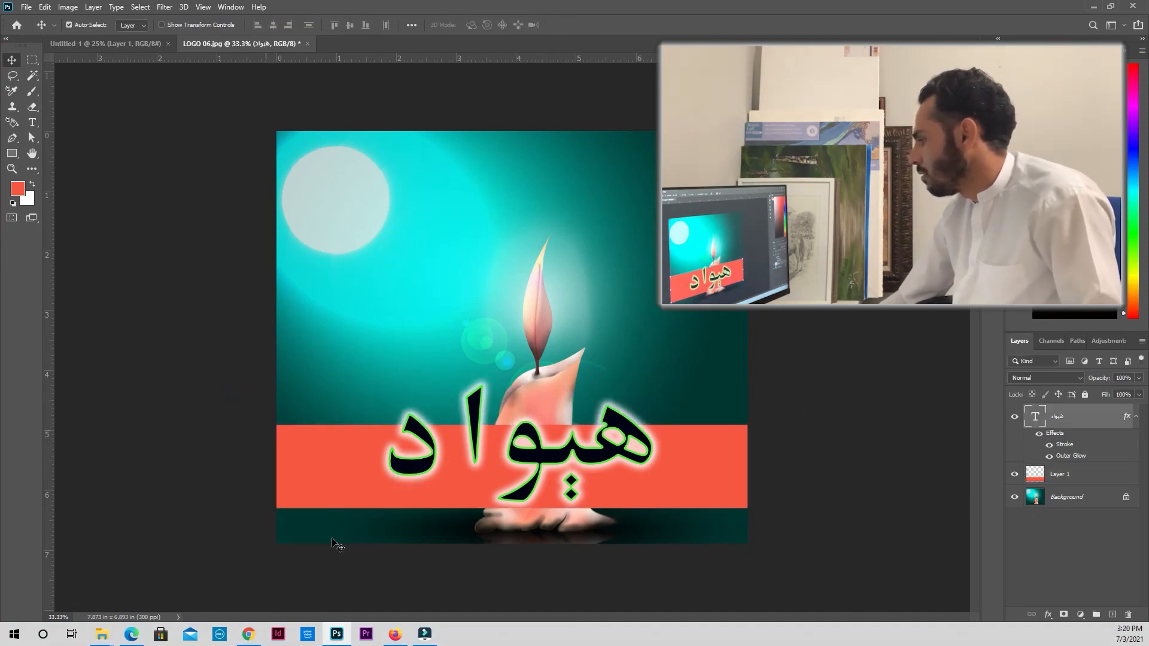
pyautogui.press('t')
pyautogui.doubleClick(648, 545)
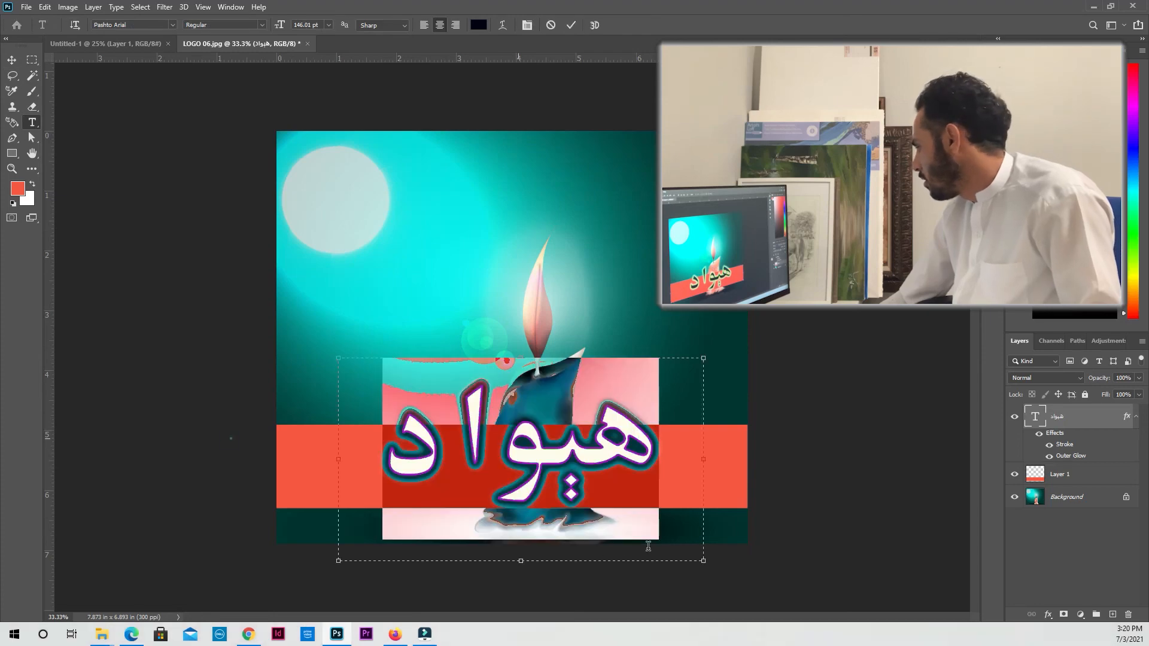
pyautogui.moveTo(348, 31); pyautogui.dragTo(286, 54)
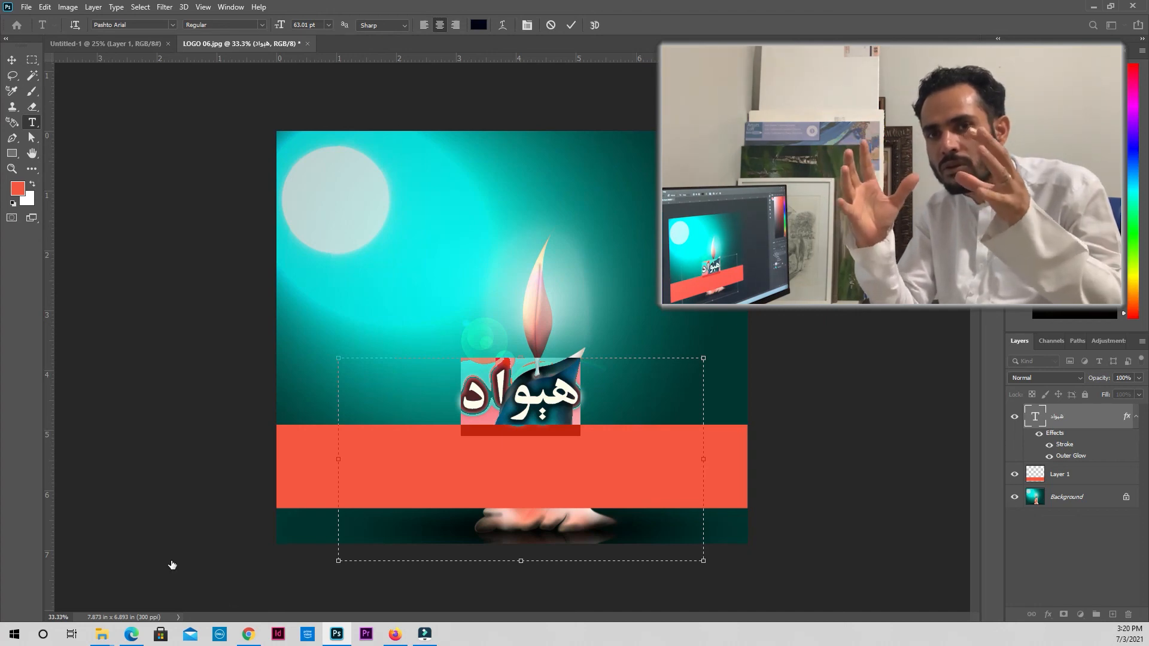
pyautogui.click(666, 517)
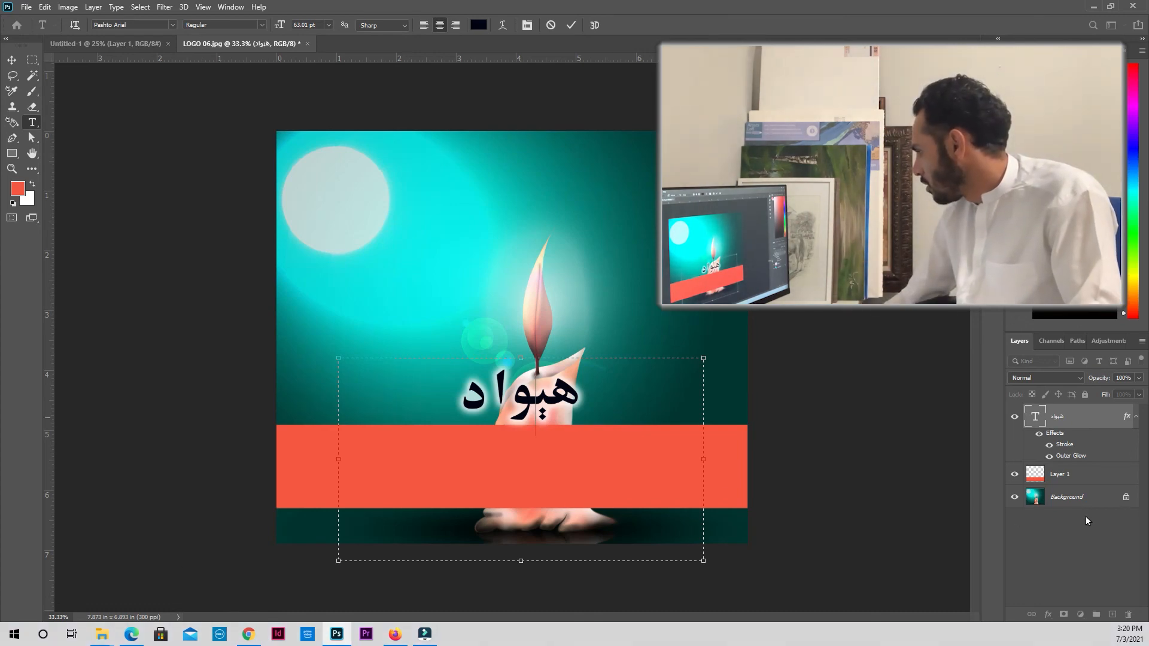
pyautogui.hotkey('ctrl', 'a')
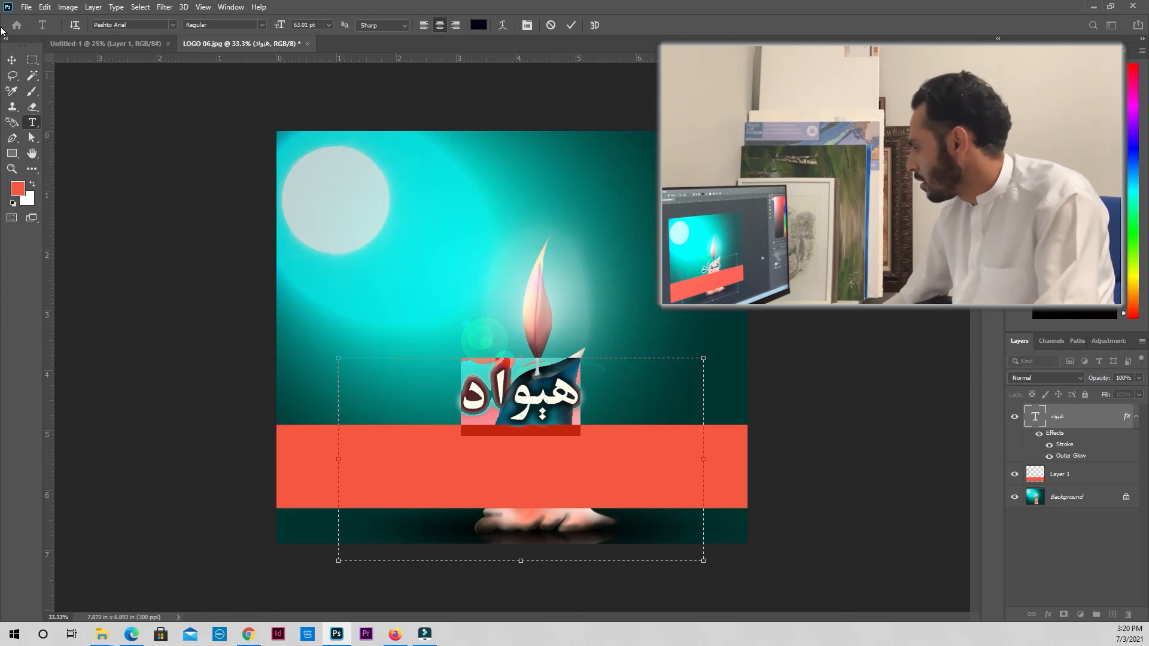
pyautogui.click(11, 60)
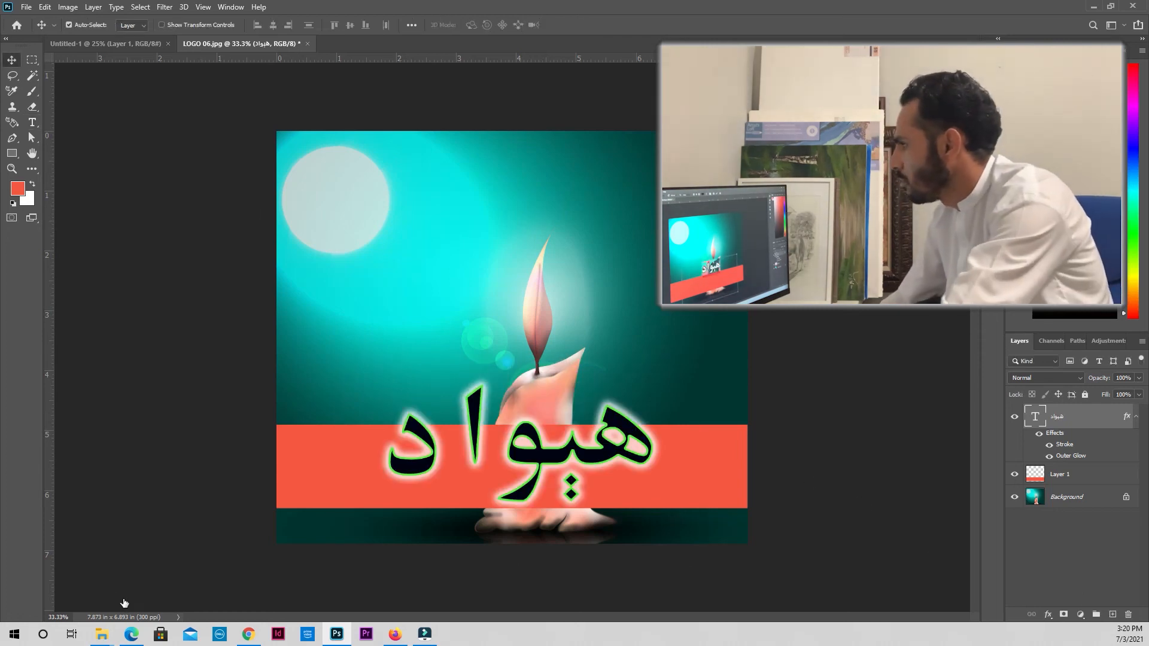
# Hide the coral band layer and move the word up above the candle flame, centred horizontally on the image.
pyautogui.click(1014, 474)
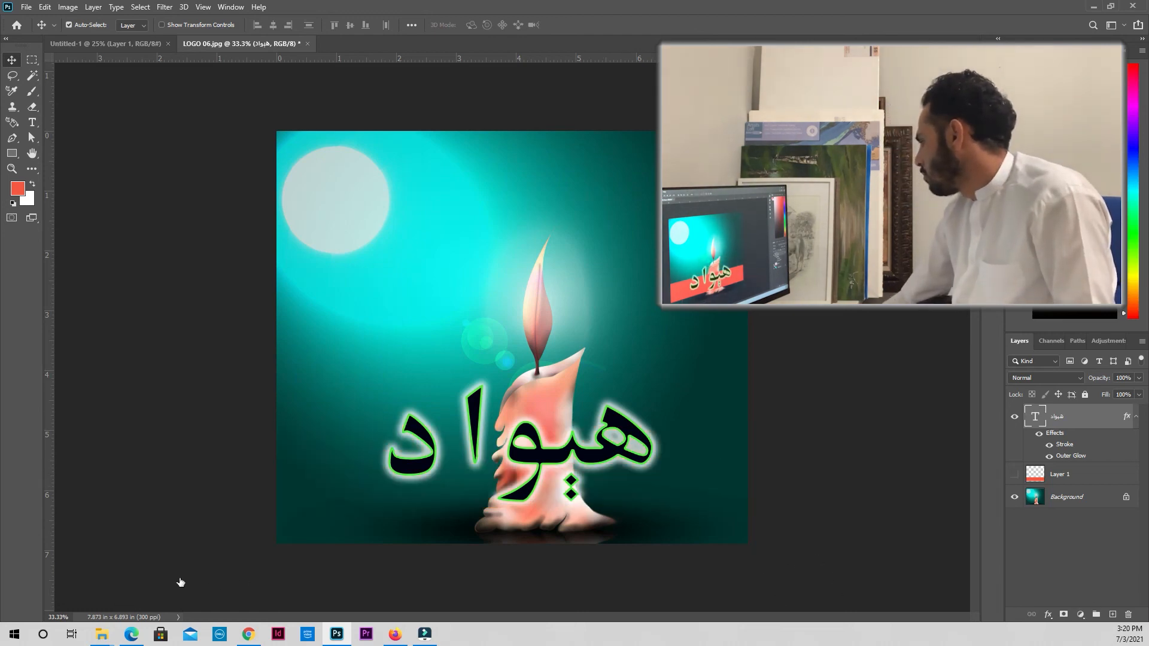
pyautogui.moveTo(616, 431); pyautogui.dragTo(610, 210)
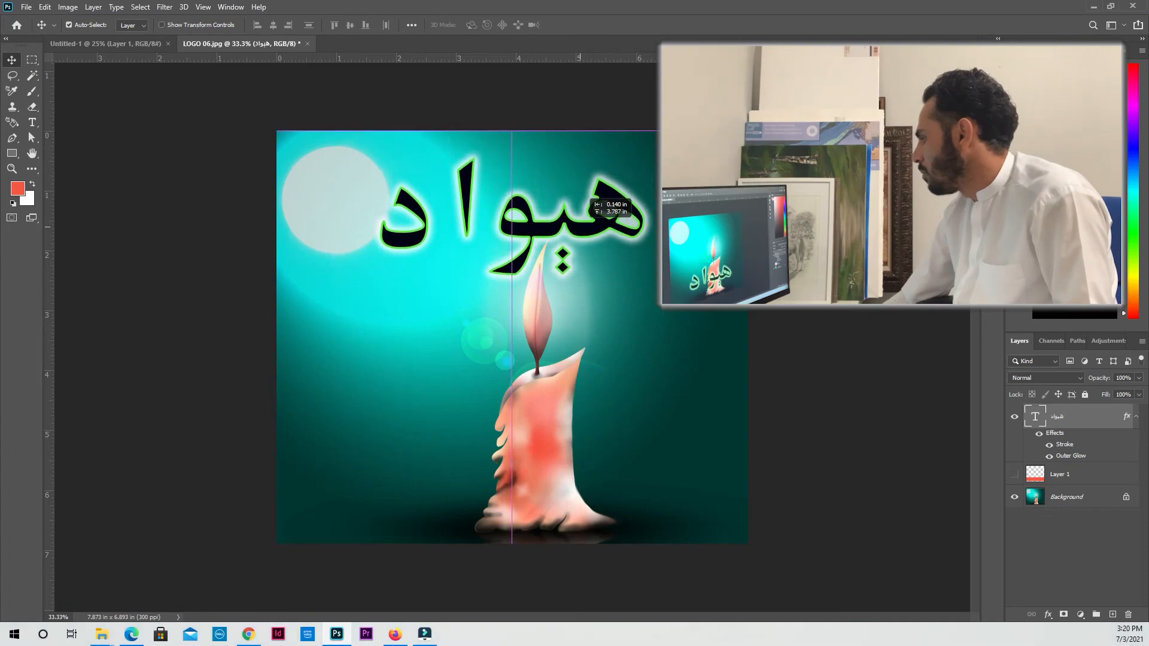